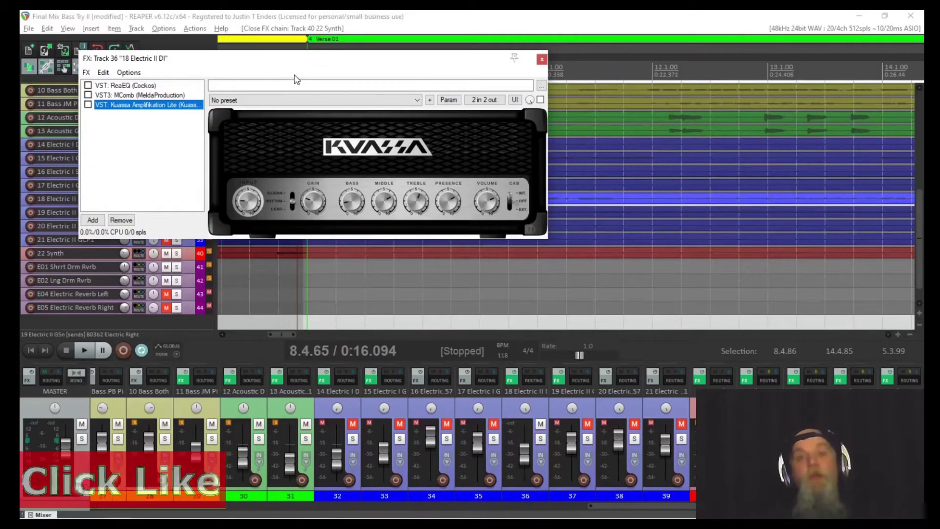
Play the bypassed 18 Electric II DI passage and compare it with the 03 Talk Dirty To Me Guitar sample in Groove Music.
{"action": "left_click", "coordinate": [83, 351]}
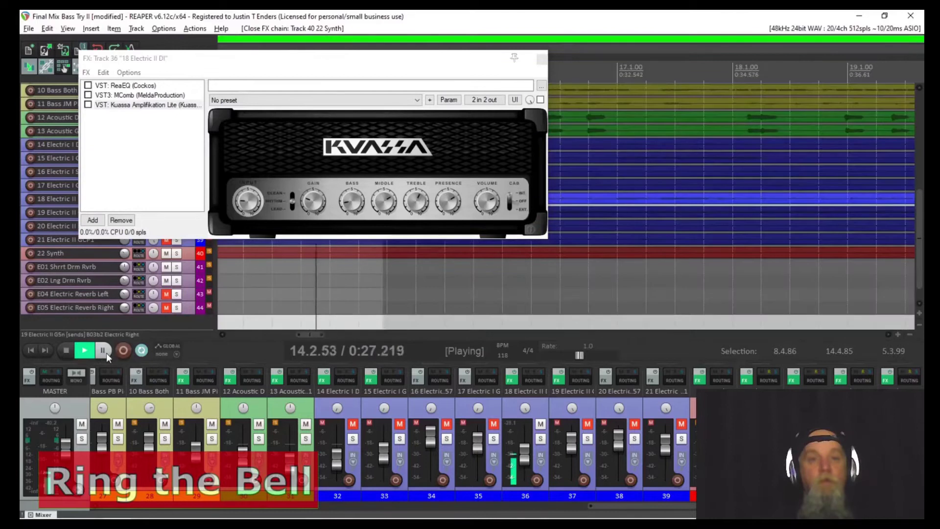
{"action": "left_click", "coordinate": [65, 351]}
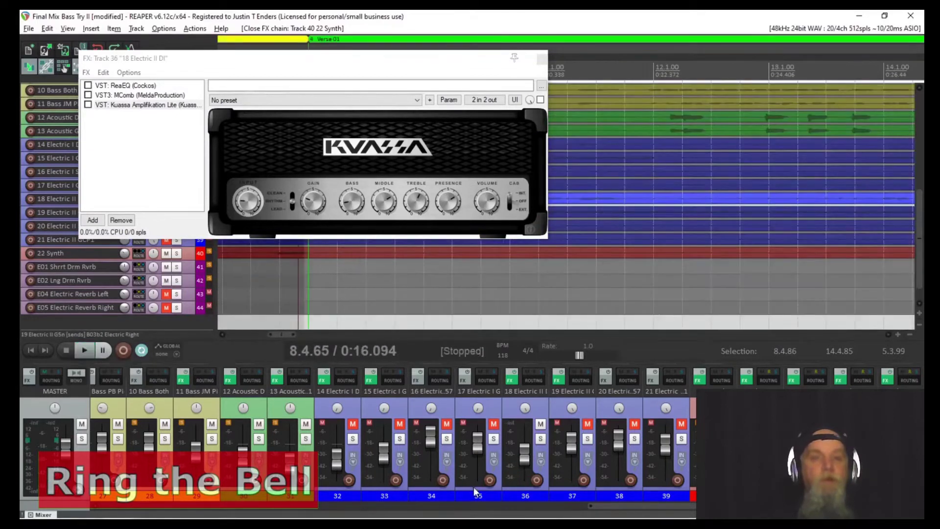
{"action": "mouse_move", "coordinate": [430, 518]}
{"action": "key", "text": "alt+Tab"}
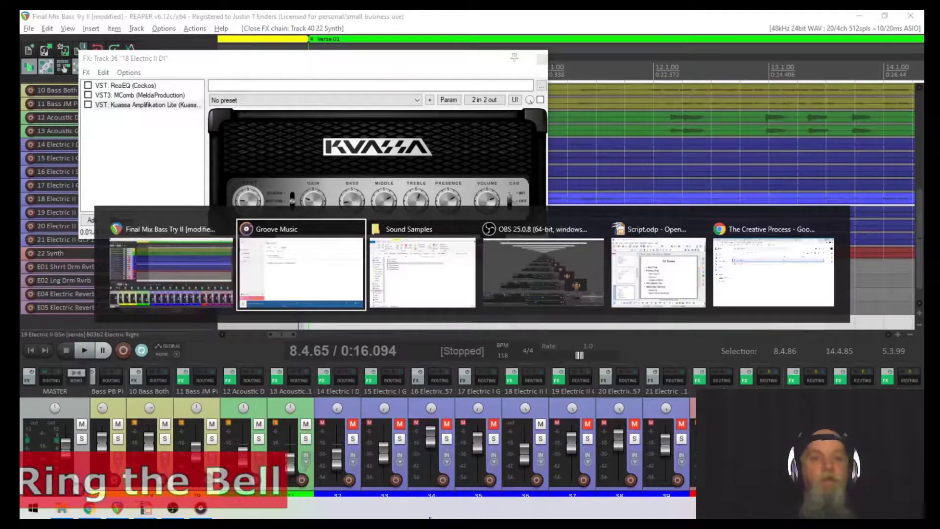
{"action": "left_click", "coordinate": [471, 487]}
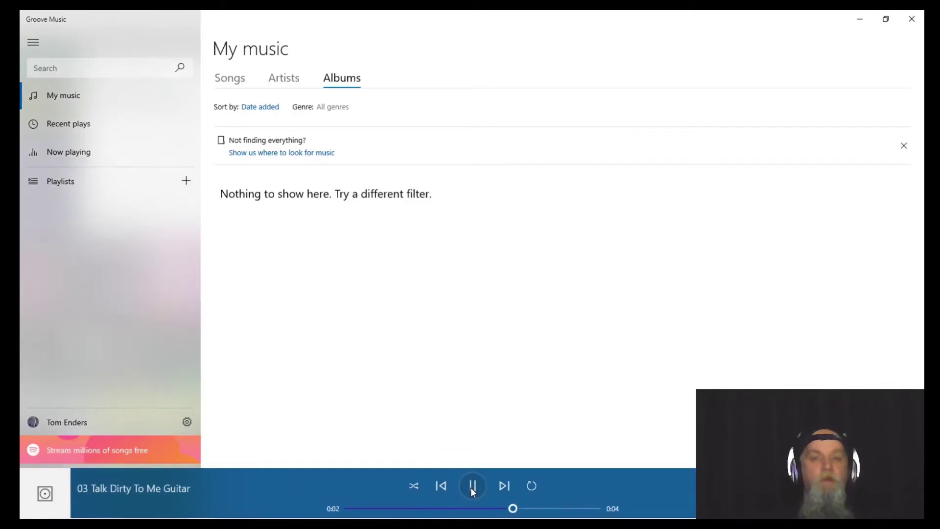
{"action": "key", "text": "alt+Tab"}
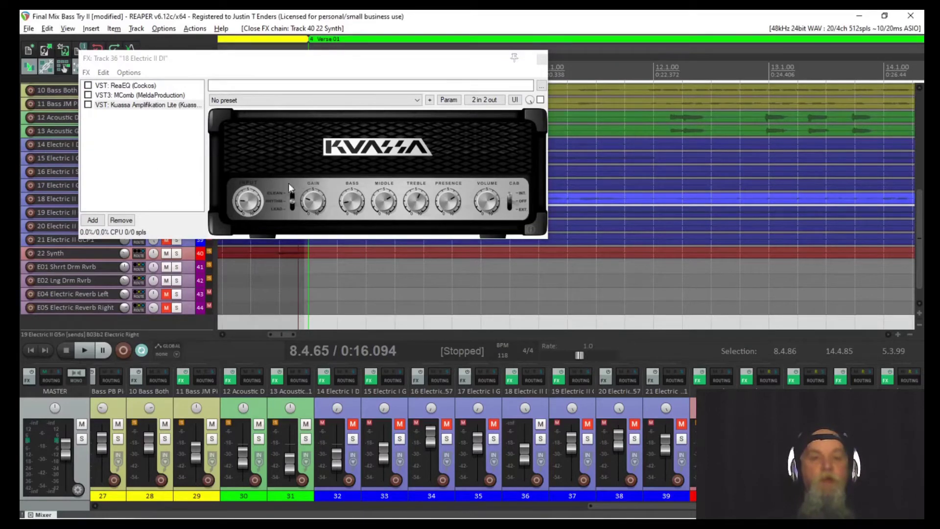
Show ReaEQ's settings in the 18 Electric II DI chain and audition the loop with all effects bypassed.
{"action": "left_click", "coordinate": [109, 87]}
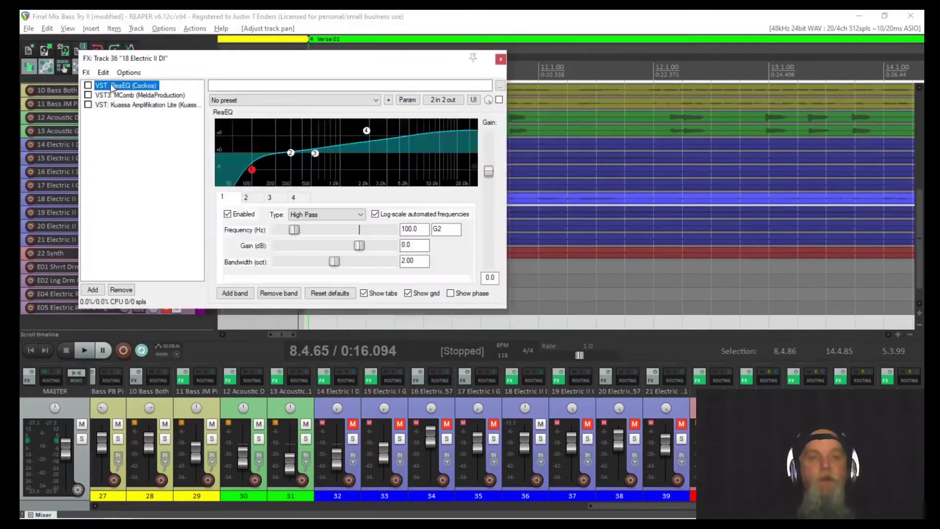
{"action": "left_click", "coordinate": [84, 351]}
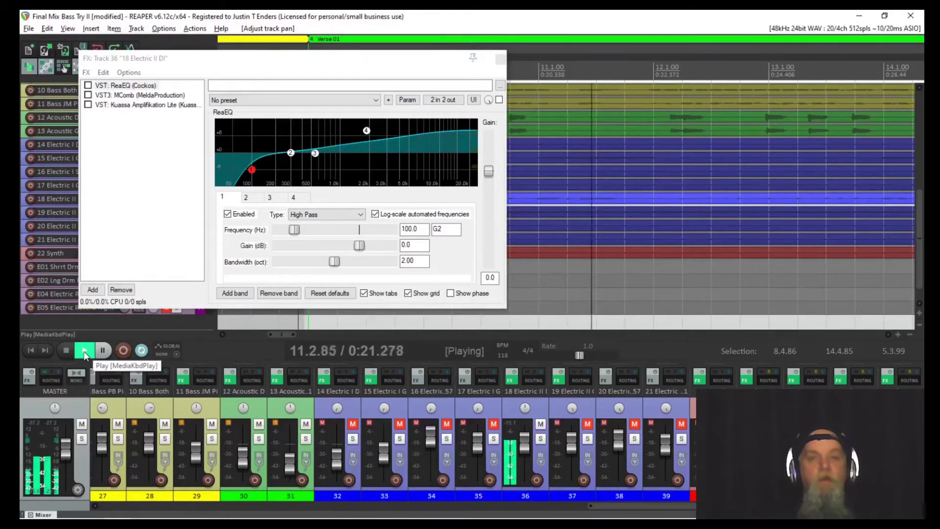
{"action": "key", "text": "space"}
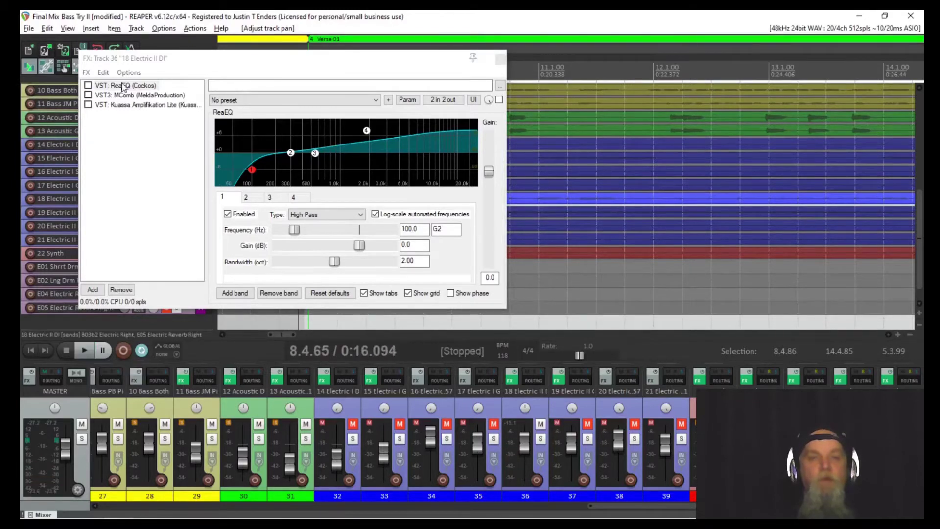
Enable ReaEQ, MComb and Kuassa Amplifikation Lite on the 18 Electric II DI track, auditioning the loop along the way.
{"action": "left_click", "coordinate": [88, 86]}
{"action": "left_click", "coordinate": [86, 350]}
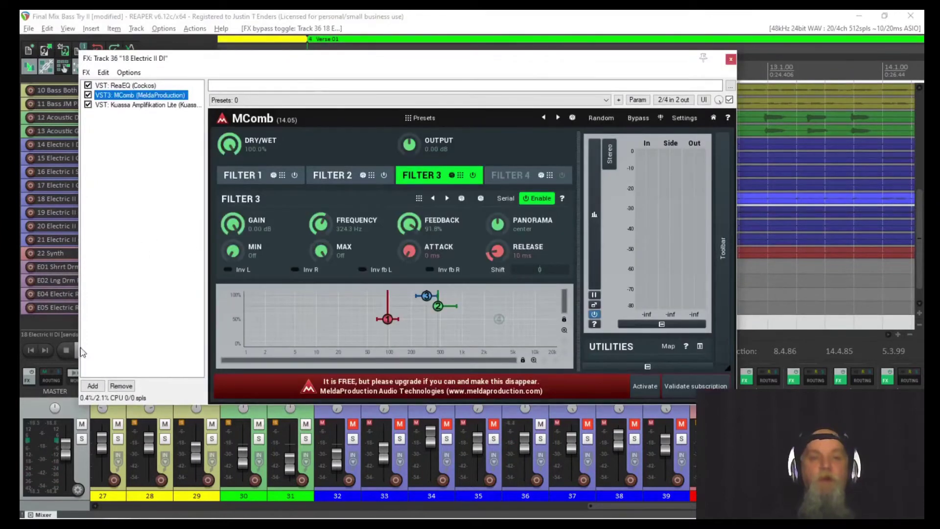
{"action": "left_click_drag", "start_coordinate": [282, 65], "coordinate": [351, 61]}
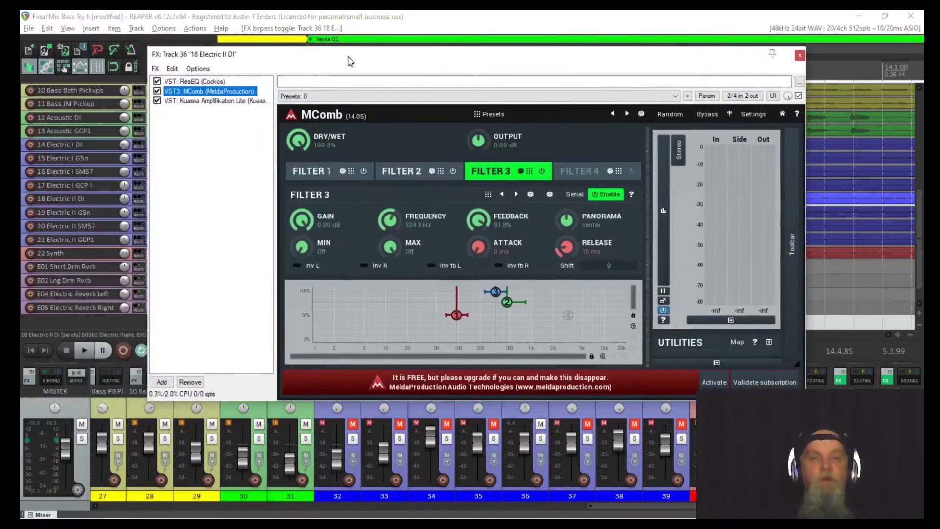
{"action": "left_click", "coordinate": [84, 350]}
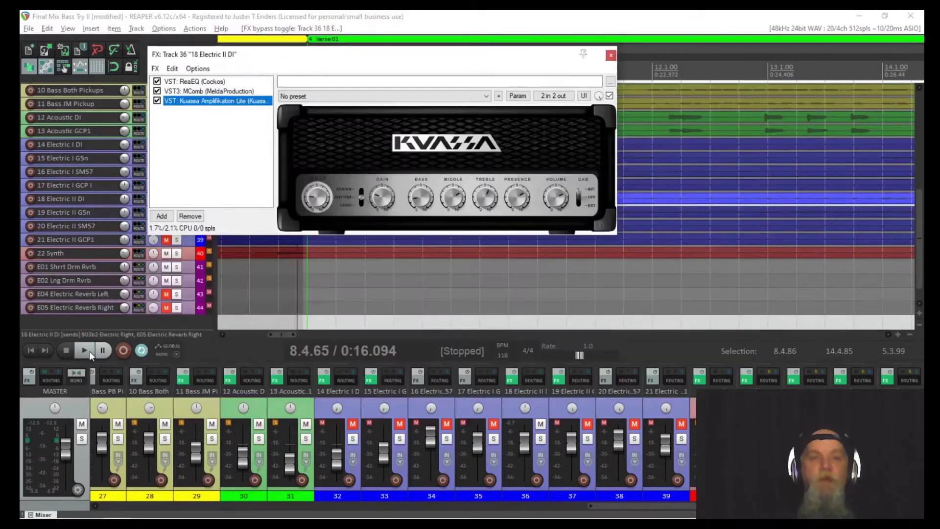
Audition 18 Electric II DI through the full effects chain and lower the track's volume slightly.
{"action": "left_click", "coordinate": [84, 352]}
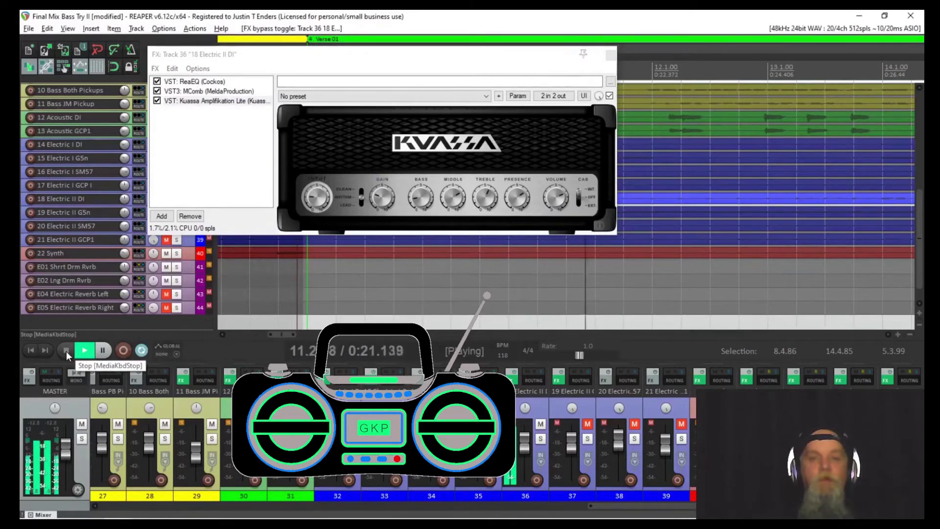
{"action": "left_click", "coordinate": [66, 351]}
{"action": "left_click_drag", "start_coordinate": [524, 450], "coordinate": [524, 457]}
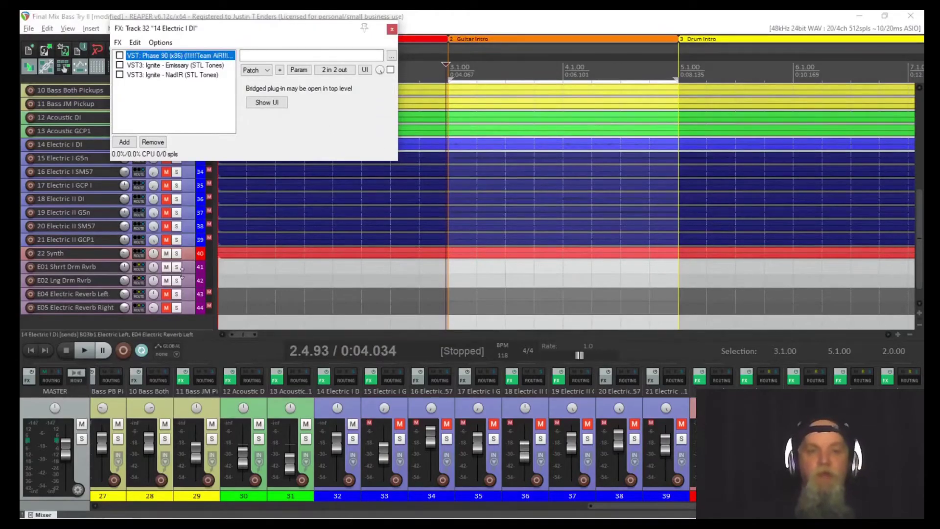
Audition the 14 Electric I DI guitar intro with its effects bypassed and again with Phase 90 enabled.
{"action": "left_click", "coordinate": [83, 351]}
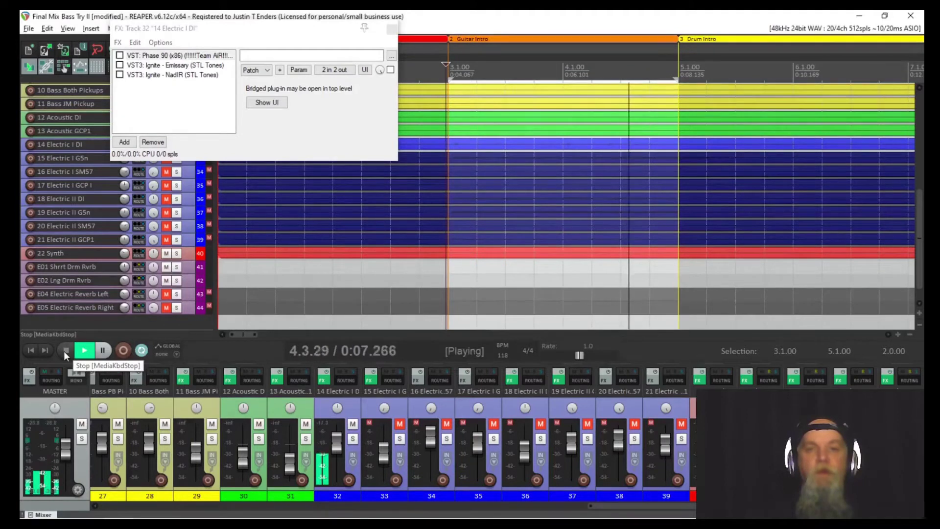
{"action": "left_click", "coordinate": [65, 350]}
{"action": "left_click", "coordinate": [120, 56]}
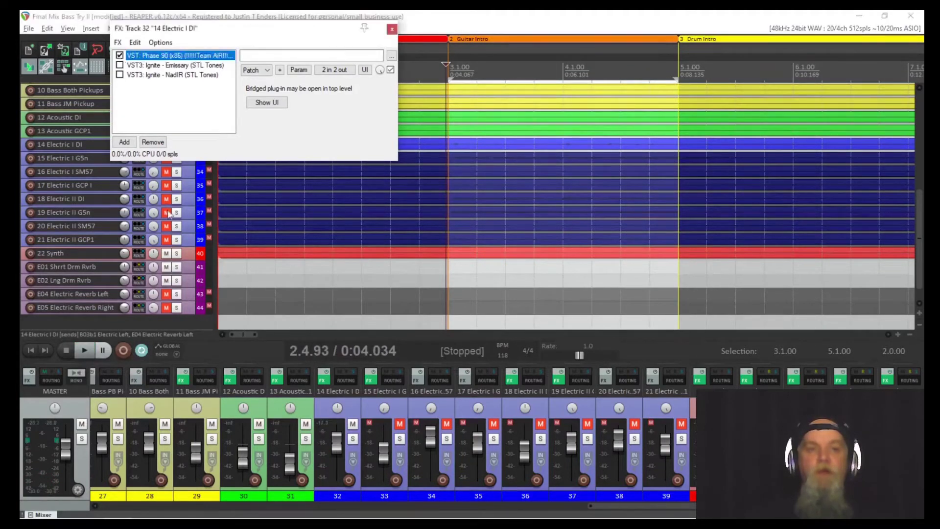
{"action": "left_click", "coordinate": [85, 351]}
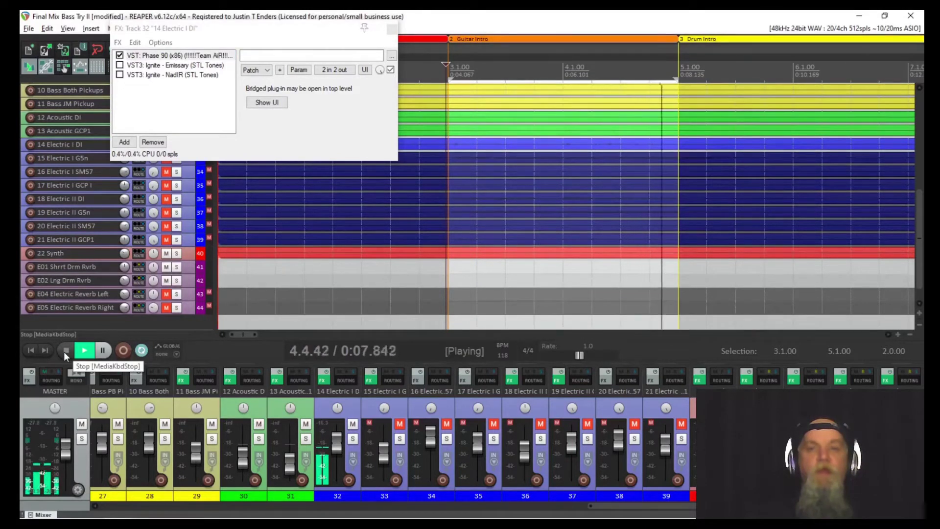
{"action": "left_click", "coordinate": [63, 351]}
Enable the Ignite Emissary amp and NadIR cabinet on 14 Electric I DI, auditioning the guitar intro with each.
{"action": "left_click", "coordinate": [125, 65]}
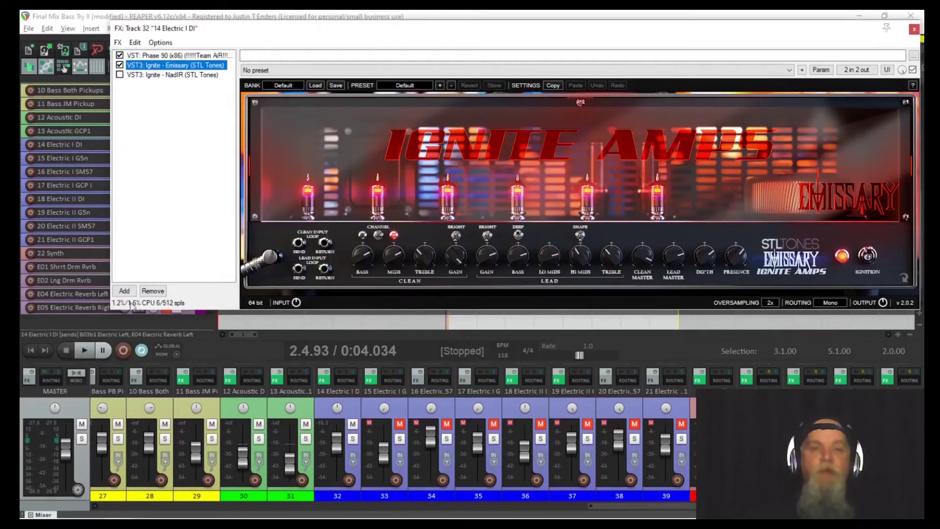
{"action": "left_click", "coordinate": [86, 350]}
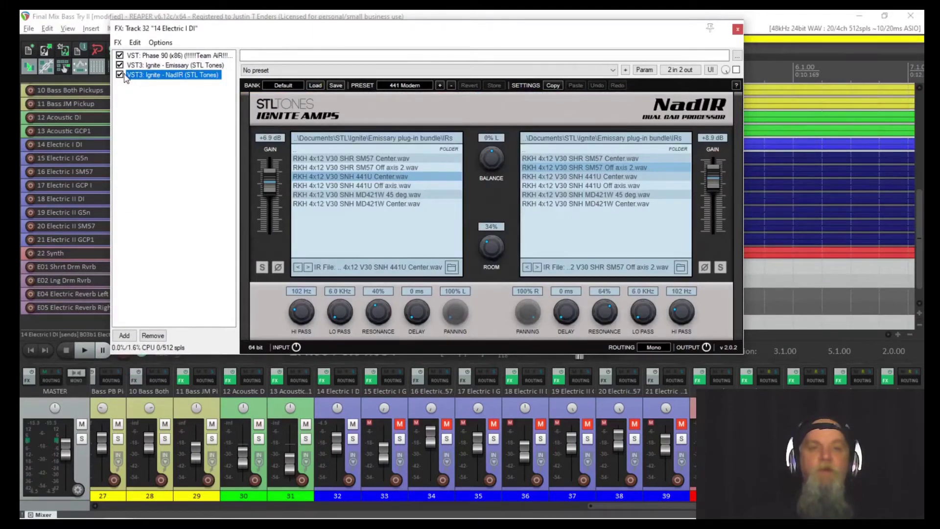
{"action": "left_click", "coordinate": [84, 351]}
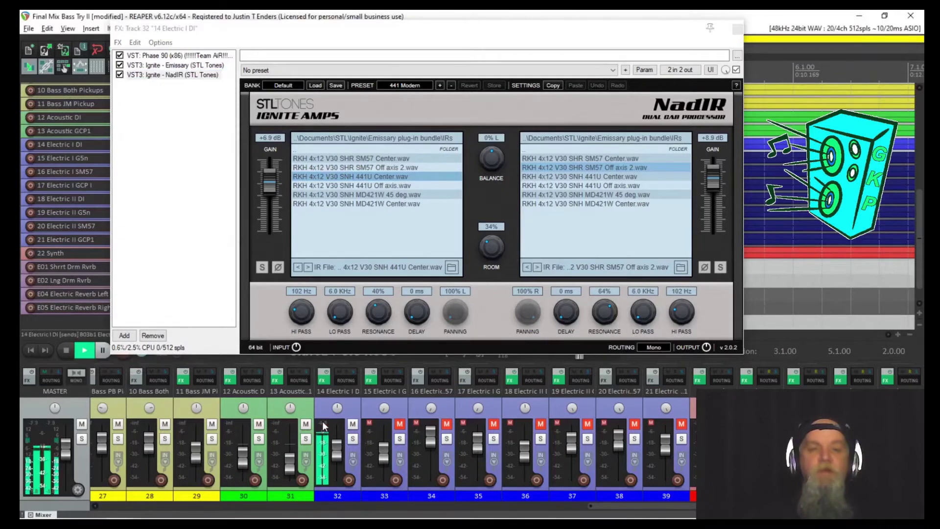
{"action": "left_click", "coordinate": [65, 351]}
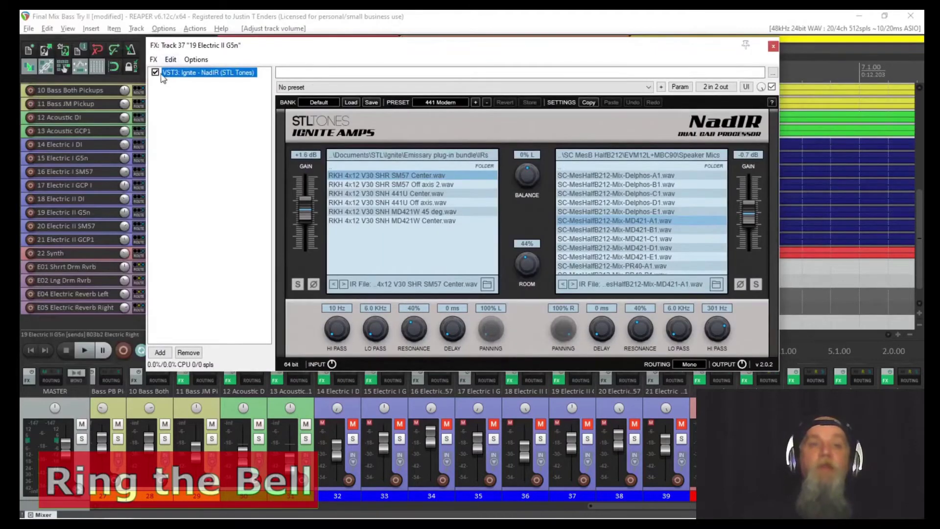
Unmute 19 Electric II G5n and compare the guitar intro with NadIR bypassed and with it enabled again.
{"action": "left_click", "coordinate": [156, 72]}
{"action": "key", "text": "F5"}
{"action": "left_click", "coordinate": [88, 351]}
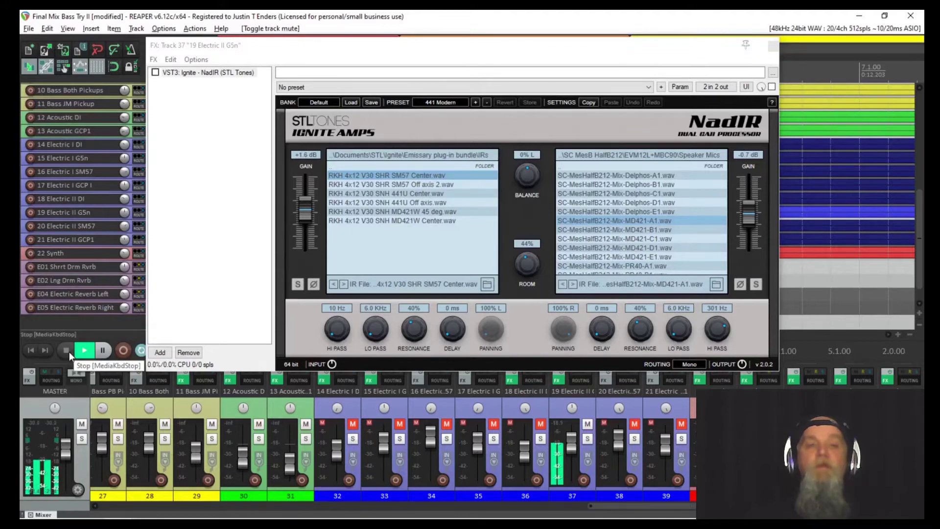
{"action": "left_click", "coordinate": [65, 352]}
{"action": "key", "text": "b"}
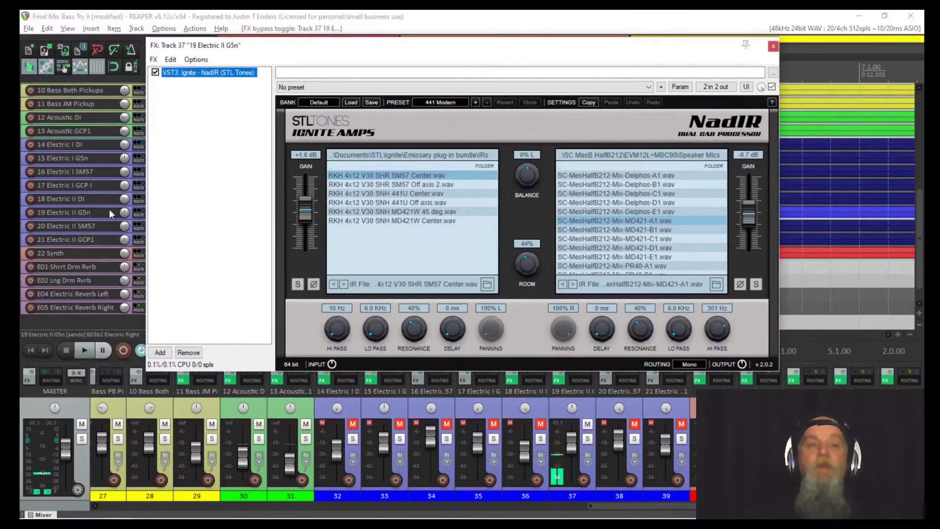
{"action": "left_click", "coordinate": [86, 354]}
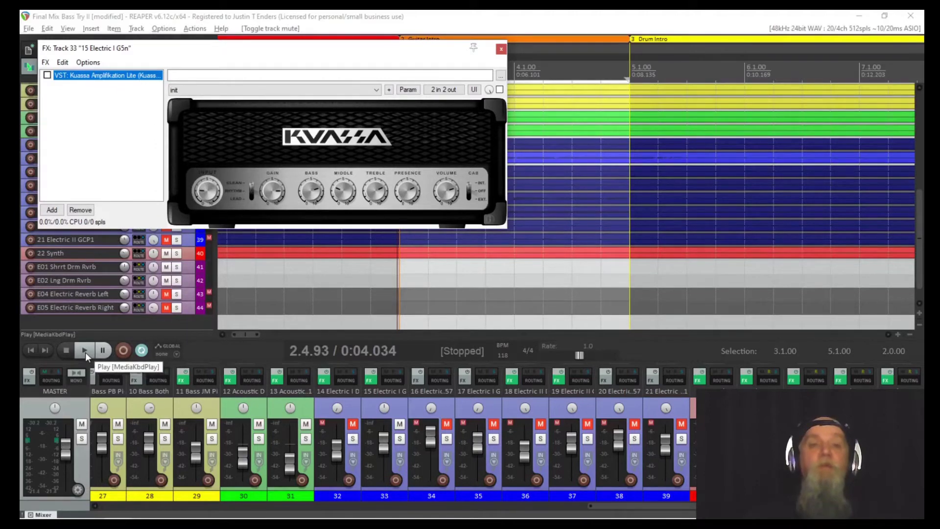
Audition 15 Electric I G5n without processing, and again with Kuassa Amplifikation Lite enabled.
{"action": "left_click", "coordinate": [85, 352]}
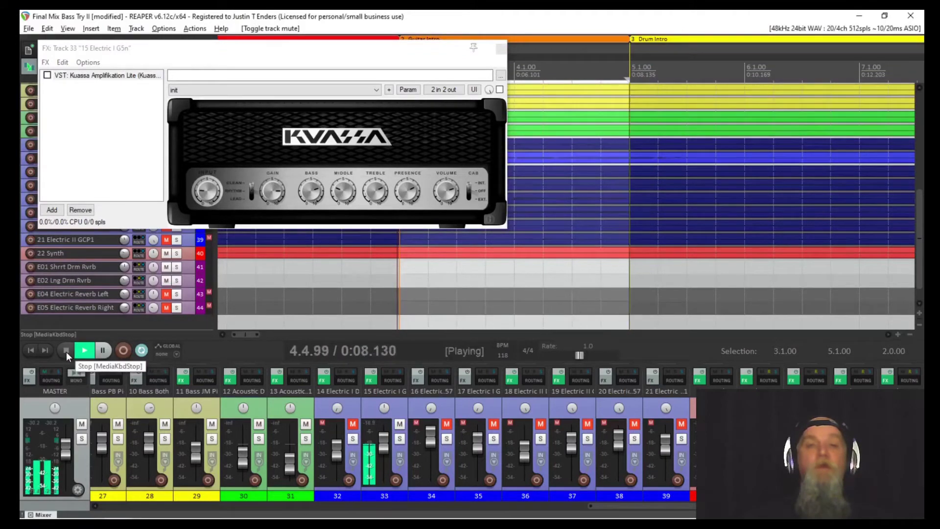
{"action": "left_click", "coordinate": [66, 351]}
{"action": "left_click", "coordinate": [47, 74]}
{"action": "left_click", "coordinate": [86, 353]}
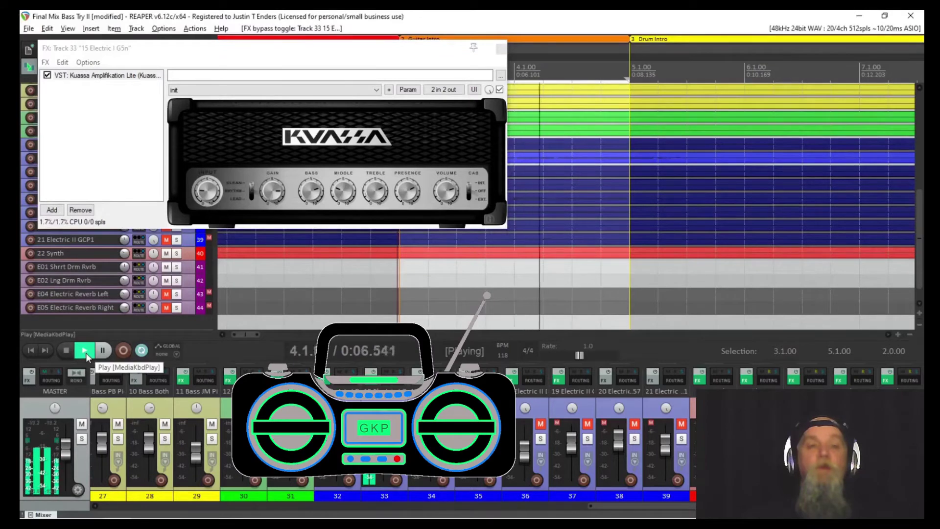
{"action": "key", "text": "space"}
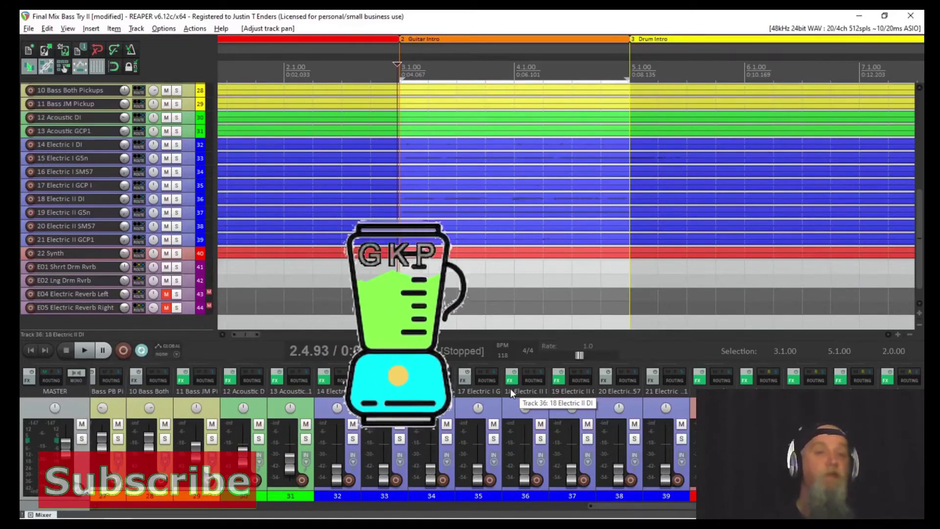
Raise 14 Electric I DI to -21.0 dB and 15 Electric I G5n to -19.0 dB during playback, and bring up the 16 and 17 Electric I tracks.
{"action": "key", "text": "space"}
{"action": "left_click_drag", "start_coordinate": [337, 470], "coordinate": [336, 464]}
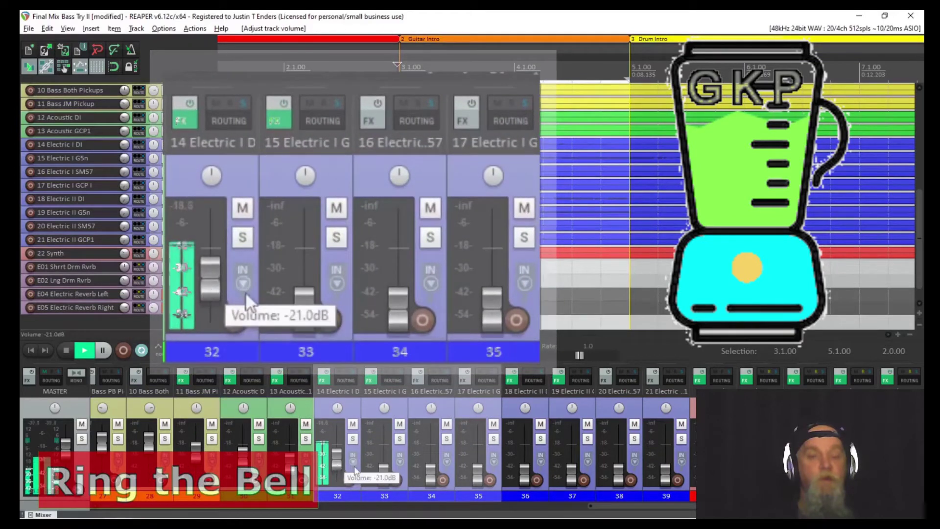
{"action": "left_click_drag", "start_coordinate": [387, 479], "coordinate": [383, 463]}
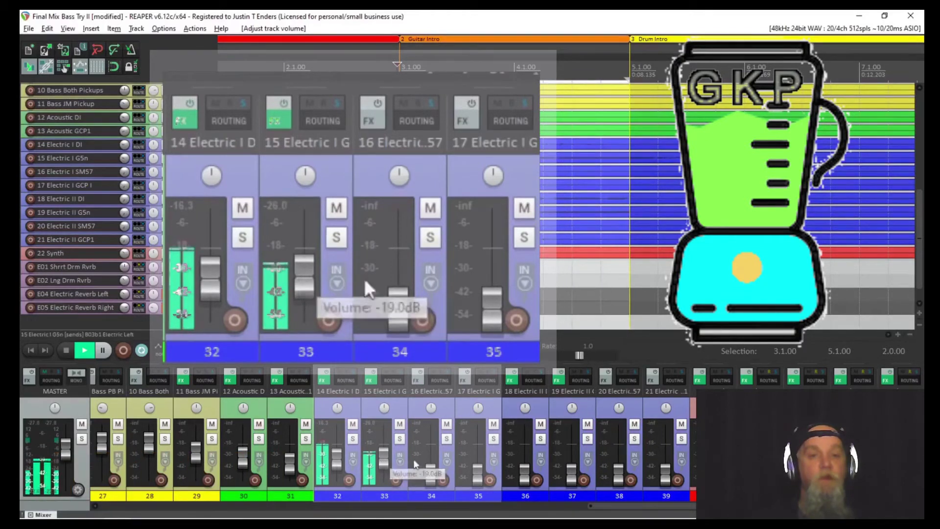
{"action": "left_click_drag", "start_coordinate": [430, 478], "coordinate": [427, 456]}
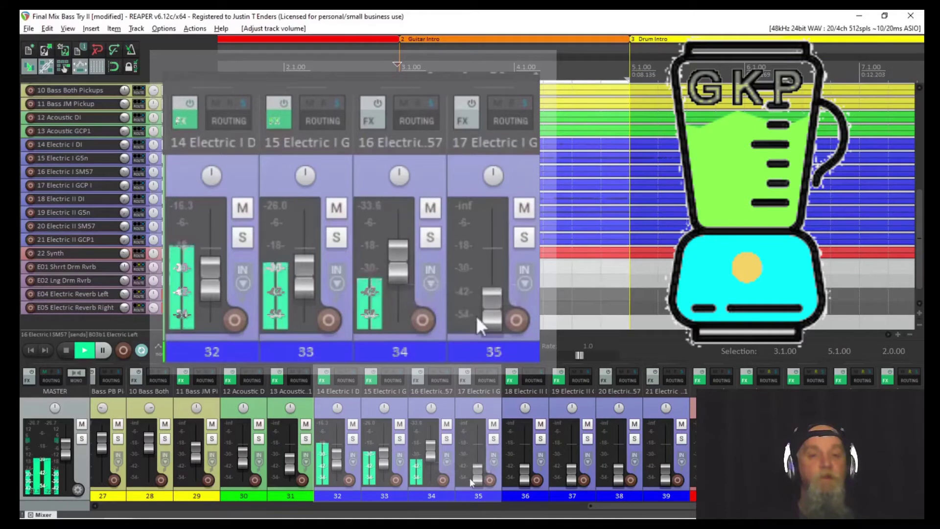
{"action": "left_click_drag", "start_coordinate": [476, 480], "coordinate": [474, 455]}
Pan 14 Electric I DI and 16 Electric I SM57 hard left, and 15 Electric I G5n and 17 Electric I GCP I partly left.
{"action": "left_click_drag", "start_coordinate": [331, 410], "coordinate": [338, 411]}
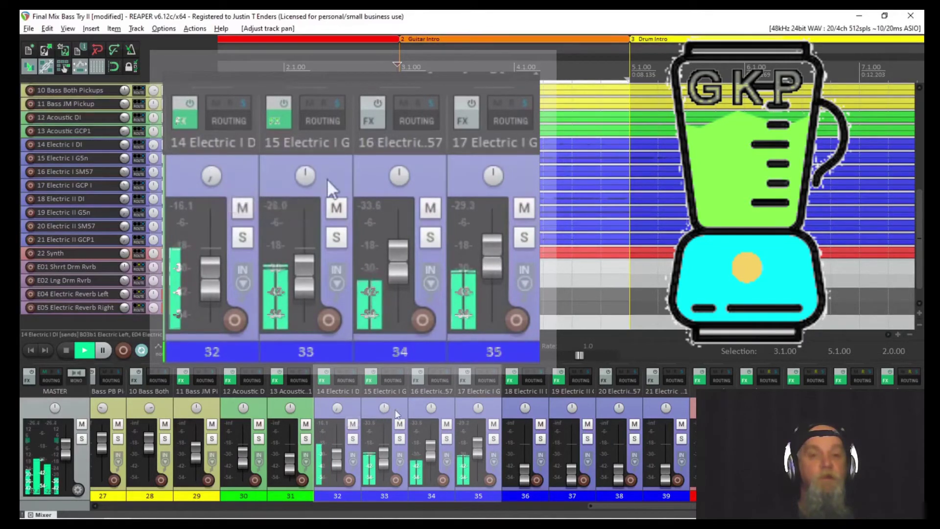
{"action": "mouse_move", "coordinate": [302, 175]}
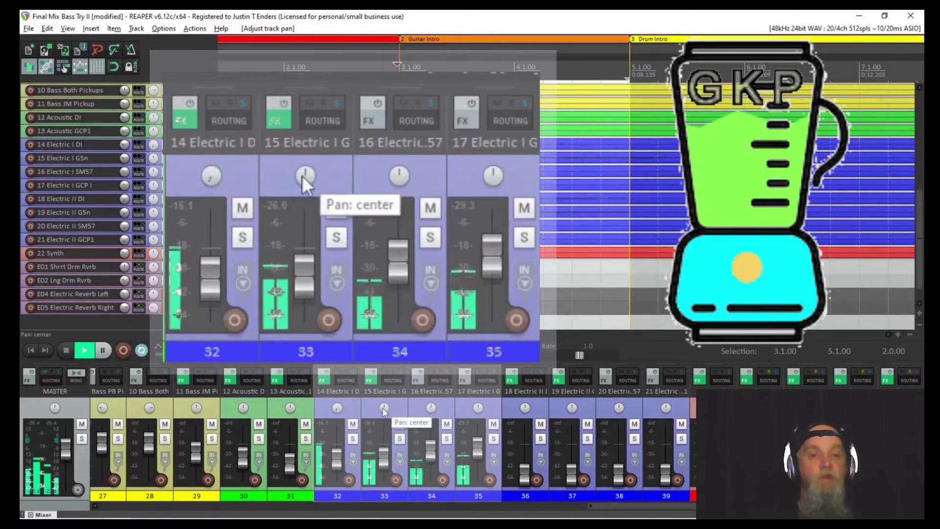
{"action": "left_click_drag", "start_coordinate": [384, 409], "coordinate": [478, 416]}
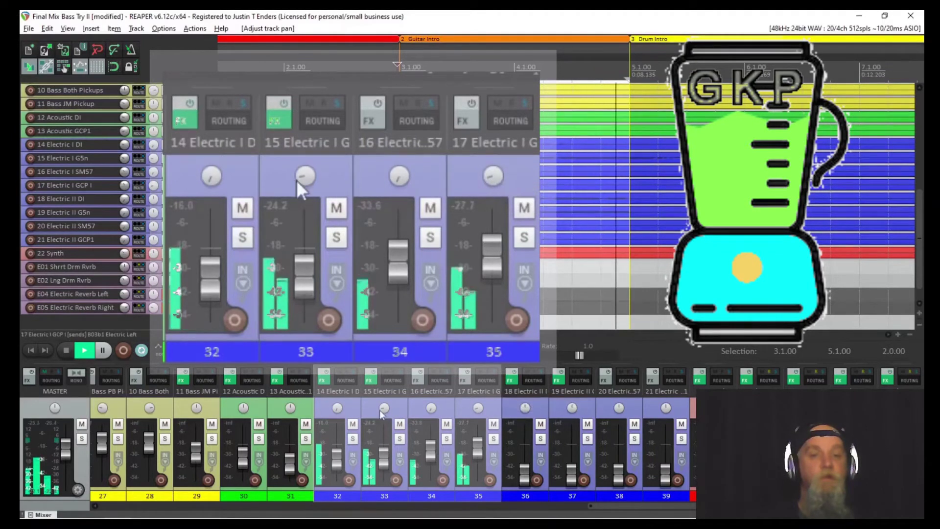
Fine-tune the panning of 15 Electric I G5n to about 64% left and 16 Electric I SM57 to about 68% left.
{"action": "left_click_drag", "start_coordinate": [300, 181], "coordinate": [300, 181]}
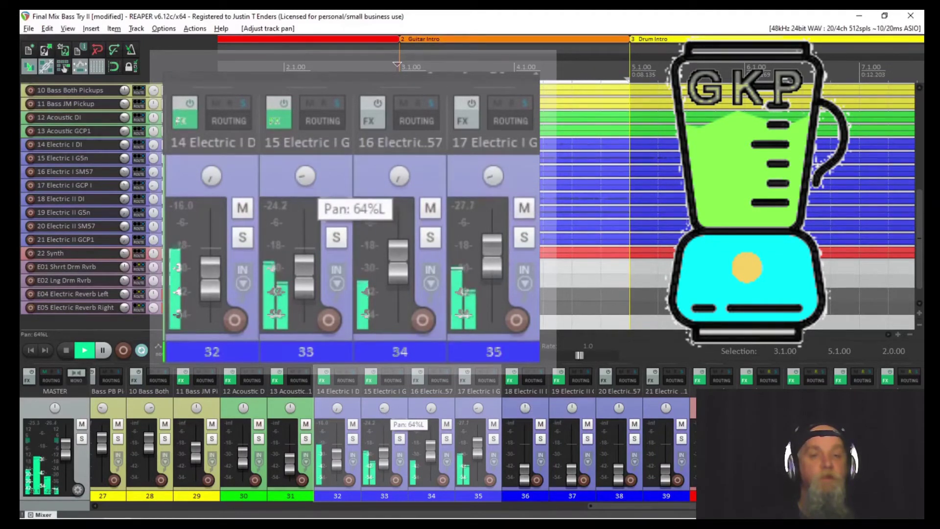
{"action": "left_click_drag", "start_coordinate": [384, 407], "coordinate": [384, 408]}
{"action": "mouse_move", "coordinate": [397, 181]}
{"action": "left_mouse_down"}
{"action": "mouse_move", "coordinate": [405, 193]}
{"action": "mouse_move", "coordinate": [392, 177]}
{"action": "left_mouse_up"}
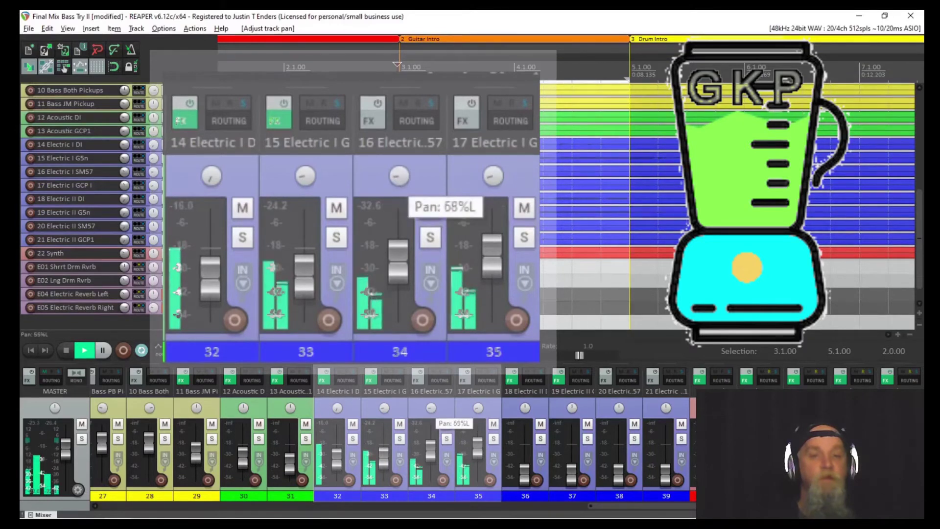
{"action": "left_click_drag", "start_coordinate": [399, 177], "coordinate": [400, 177]}
{"action": "mouse_move", "coordinate": [405, 256]}
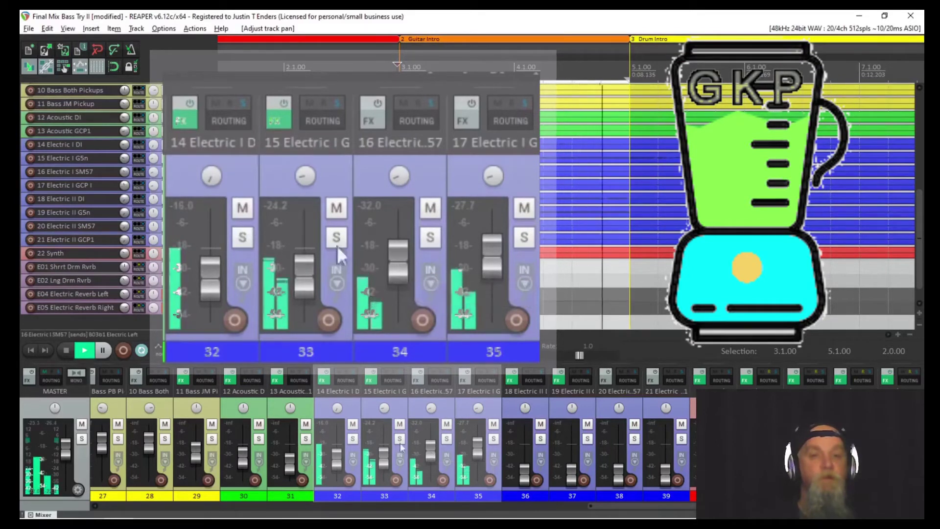
Lower 16 Electric I SM57 slightly, trim 17 Electric I GCP I to about -7.14 dB, and mute the four Electric I tracks.
{"action": "left_click_drag", "start_coordinate": [394, 270], "coordinate": [392, 282]}
{"action": "mouse_move", "coordinate": [497, 260]}
{"action": "left_mouse_down"}
{"action": "mouse_move", "coordinate": [497, 268]}
{"action": "mouse_move", "coordinate": [489, 262]}
{"action": "left_mouse_up"}
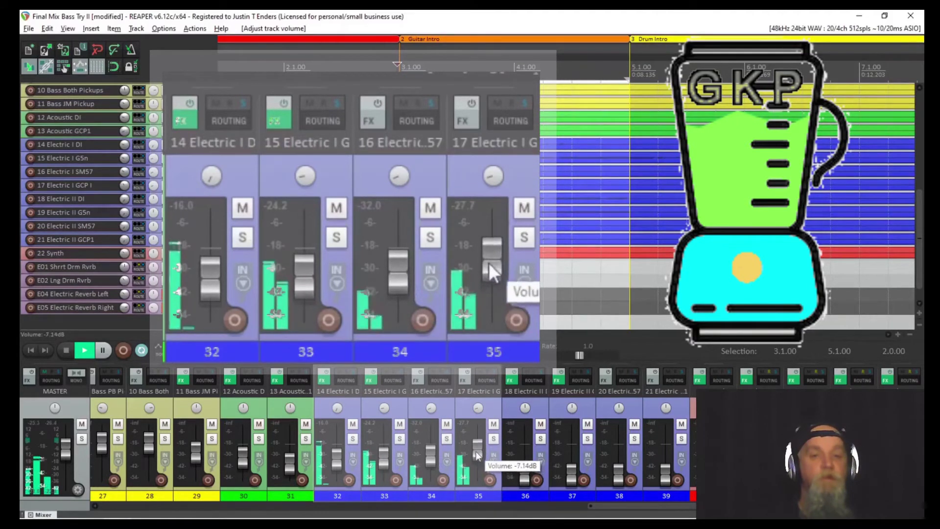
{"action": "left_click_drag", "start_coordinate": [352, 423], "coordinate": [494, 424]}
Balance the four Electric II track volumes during playback, with 19 Electric II G5n at +3.41 dB and 20 Electric II SM57 at -12.2 dB.
{"action": "left_click_drag", "start_coordinate": [524, 472], "coordinate": [567, 444]}
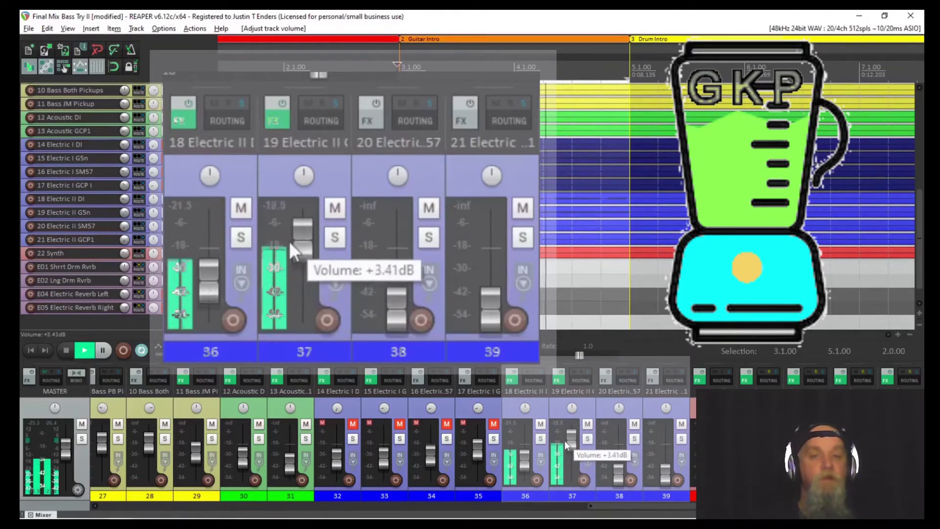
{"action": "left_click_drag", "start_coordinate": [204, 275], "coordinate": [210, 272]}
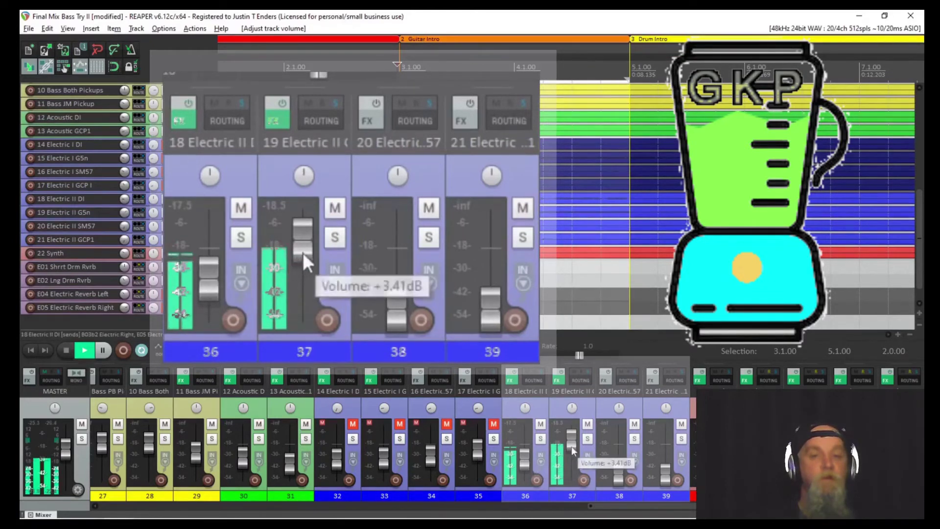
{"action": "left_click_drag", "start_coordinate": [209, 278], "coordinate": [210, 276]}
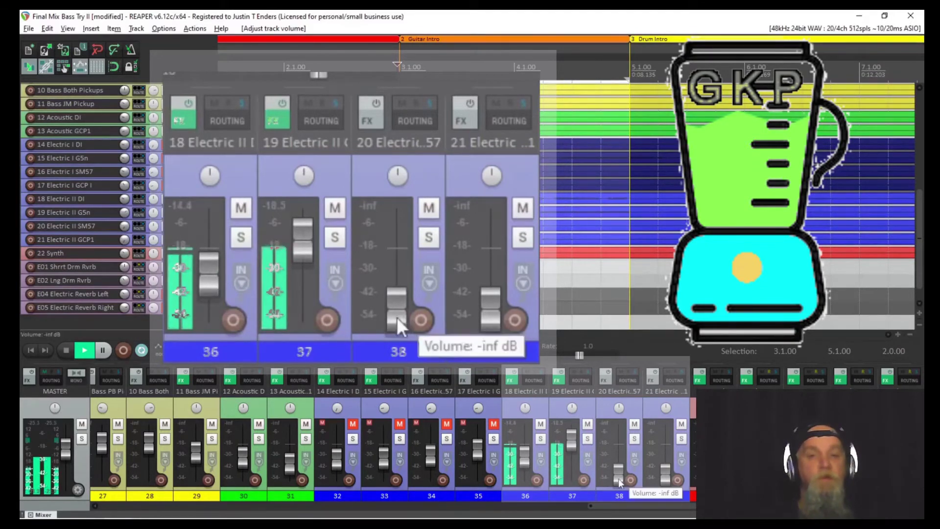
{"action": "left_click_drag", "start_coordinate": [398, 320], "coordinate": [396, 274]}
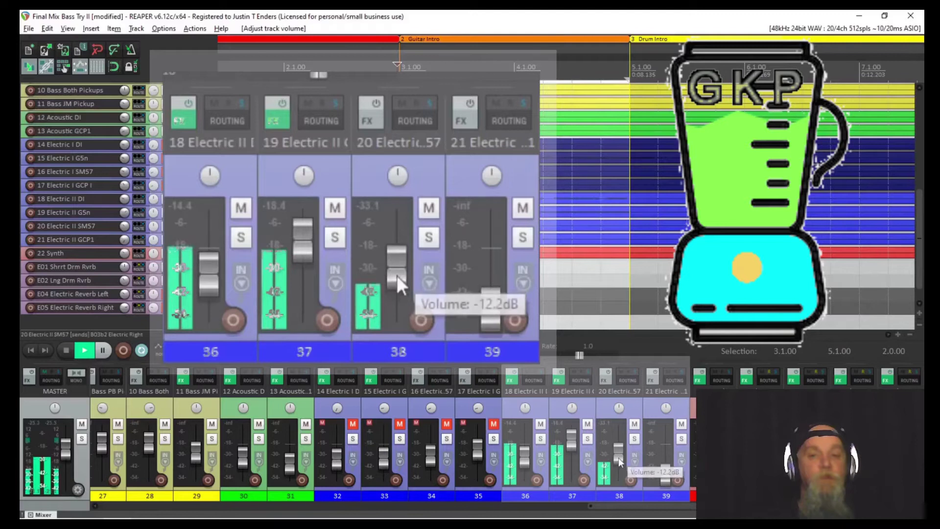
{"action": "left_click_drag", "start_coordinate": [490, 319], "coordinate": [475, 263]}
{"action": "left_click_drag", "start_coordinate": [214, 275], "coordinate": [212, 280]}
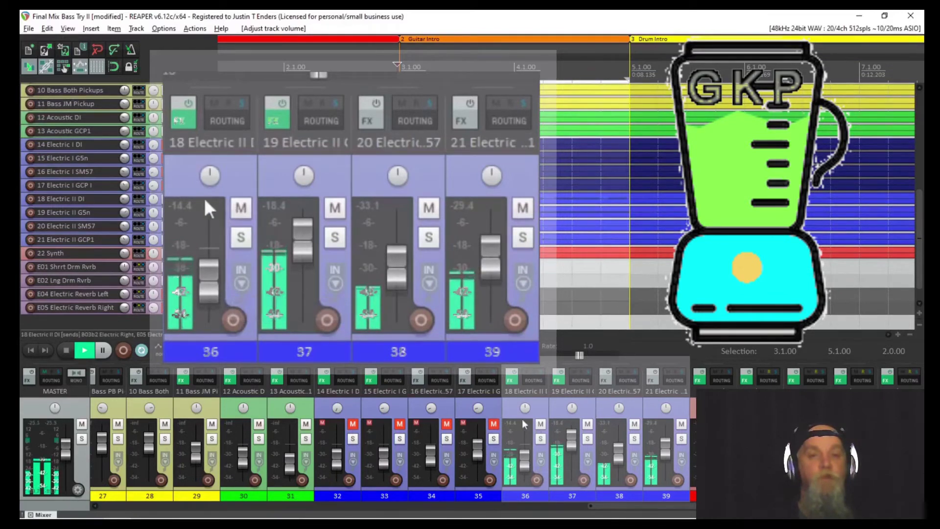
Pan 19 Electric II G5n and 21 Electric II GCP1 hard right, and 18 Electric II DI and 20 Electric II SM57 partly right.
{"action": "mouse_move", "coordinate": [205, 177]}
{"action": "left_mouse_down"}
{"action": "mouse_move", "coordinate": [205, 161]}
{"action": "mouse_move", "coordinate": [204, 178]}
{"action": "left_mouse_up"}
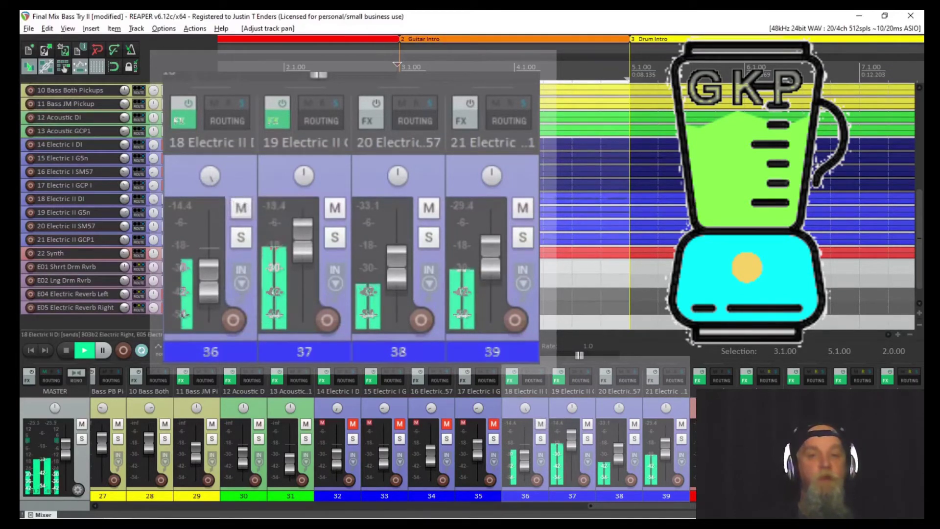
{"action": "left_click_drag", "start_coordinate": [479, 174], "coordinate": [464, 214]}
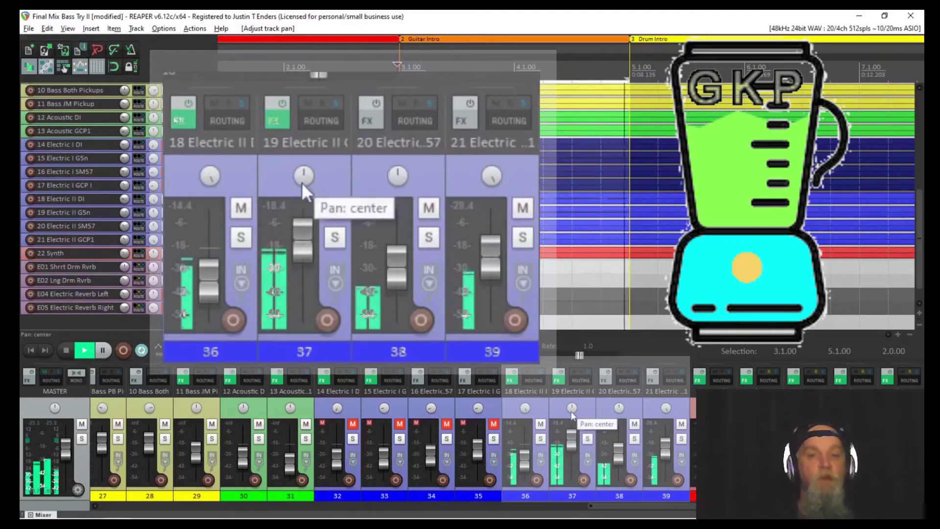
{"action": "left_click_drag", "start_coordinate": [304, 183], "coordinate": [305, 151]}
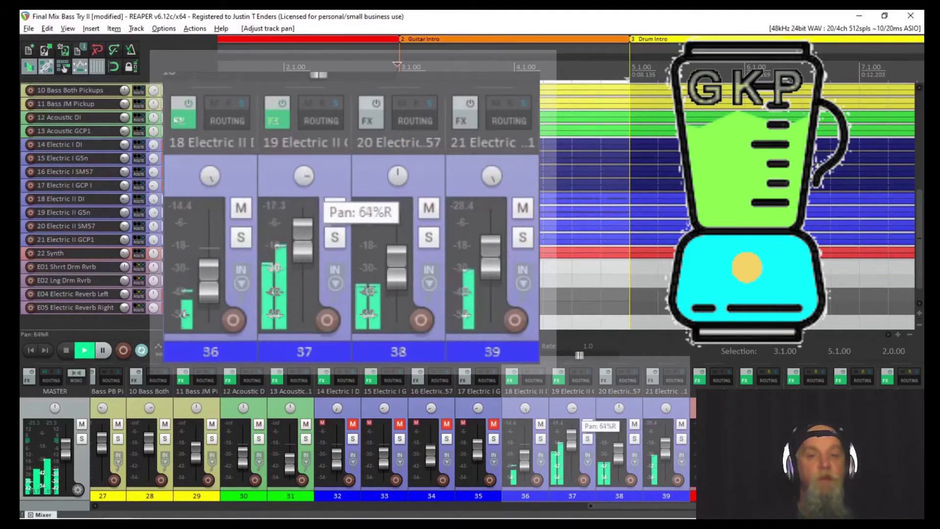
{"action": "left_click_drag", "start_coordinate": [205, 181], "coordinate": [205, 182]}
{"action": "left_click_drag", "start_coordinate": [397, 180], "coordinate": [395, 190]}
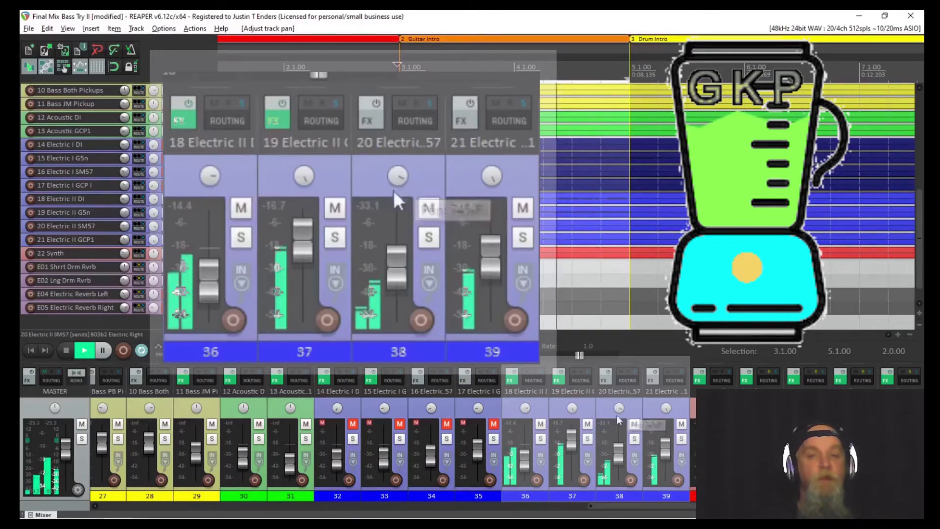
{"action": "left_click", "coordinate": [390, 268]}
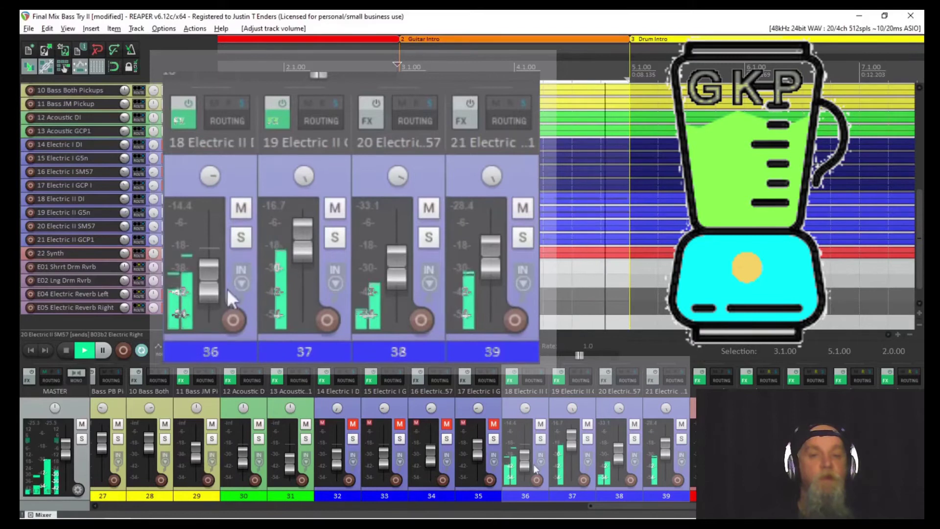
{"action": "mouse_move", "coordinate": [211, 168]}
{"action": "scroll", "coordinate": [525, 408], "scroll_direction": "up", "scroll_amount": 3}
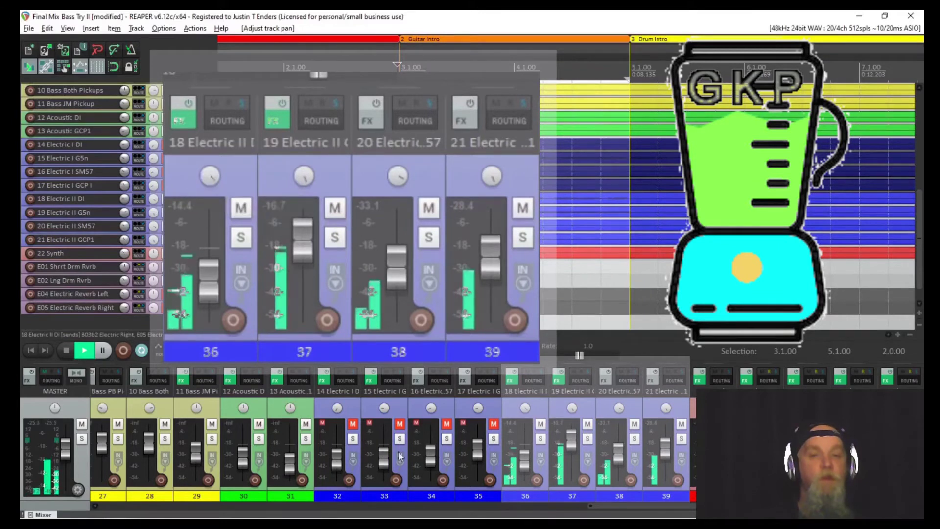
Unmute the four Electric I tracks, listen to them together with the Electric II tracks, and stop playback.
{"action": "left_click", "coordinate": [493, 425]}
{"action": "left_click", "coordinate": [447, 424]}
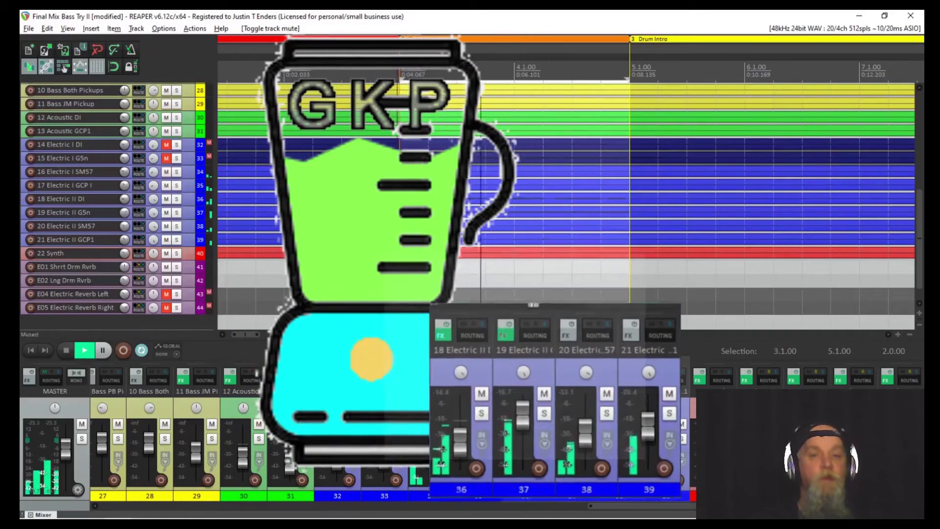
{"action": "left_click", "coordinate": [399, 424]}
{"action": "left_click", "coordinate": [353, 423]}
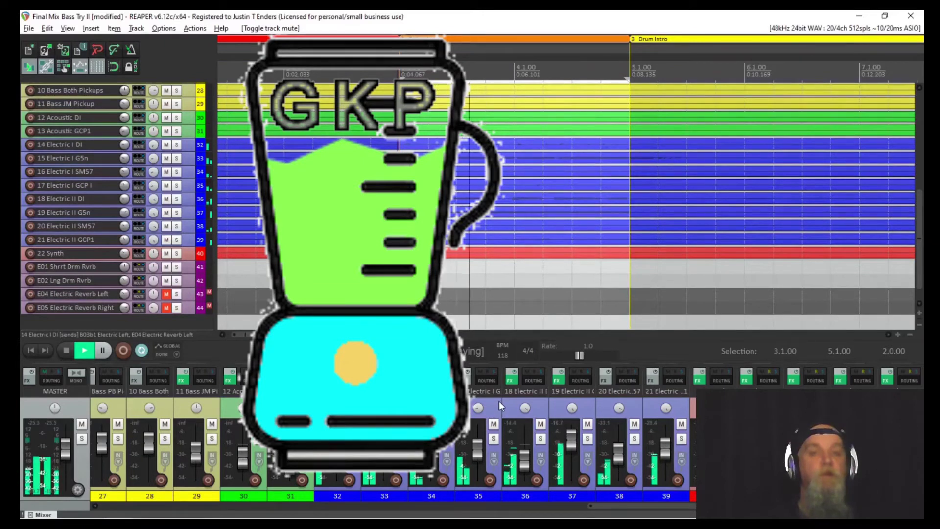
{"action": "left_click", "coordinate": [64, 353]}
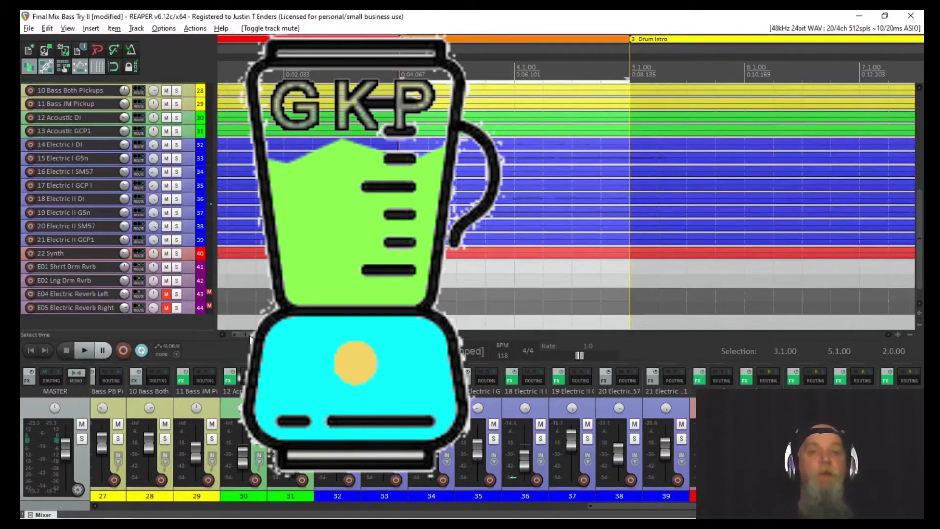
Set band 1 of ReaEQ on the B03 Guitar Bus to a High Pass at 100 Hz while the verse plays.
{"action": "scroll", "coordinate": [250, 337], "scroll_direction": "right", "scroll_amount": 10}
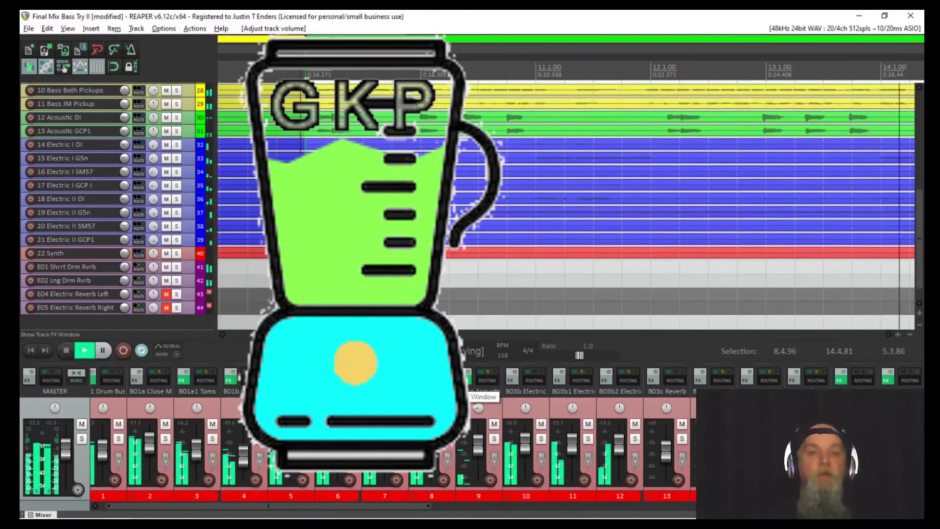
{"action": "left_click", "coordinate": [464, 380]}
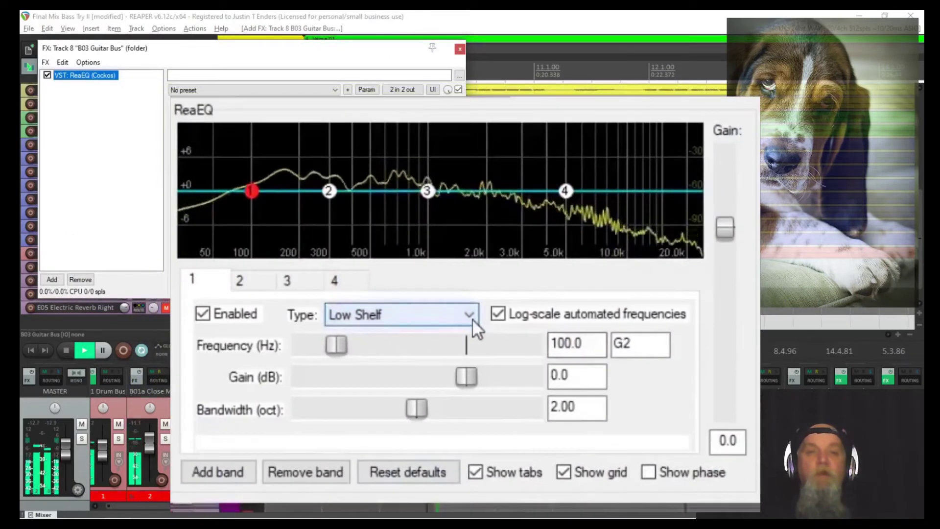
{"action": "left_click", "coordinate": [336, 228]}
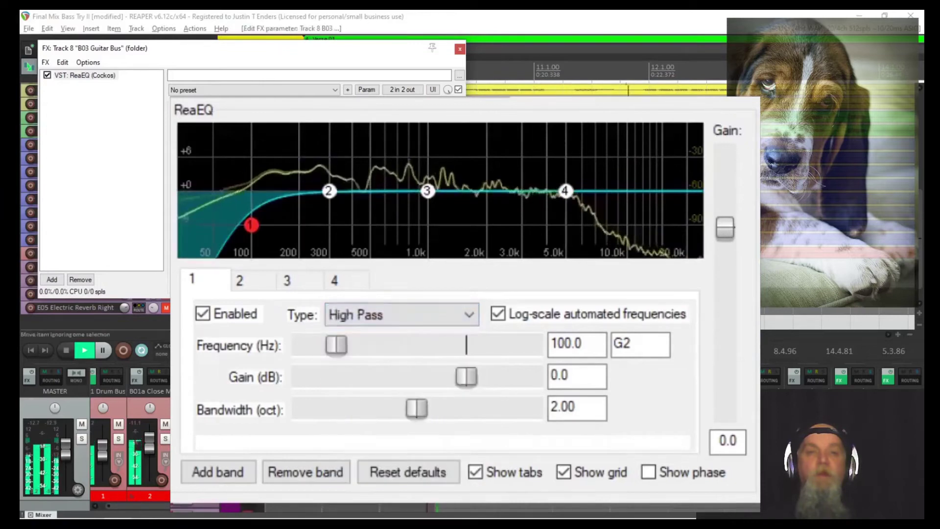
{"action": "left_click", "coordinate": [460, 51]}
{"action": "key", "text": "space"}
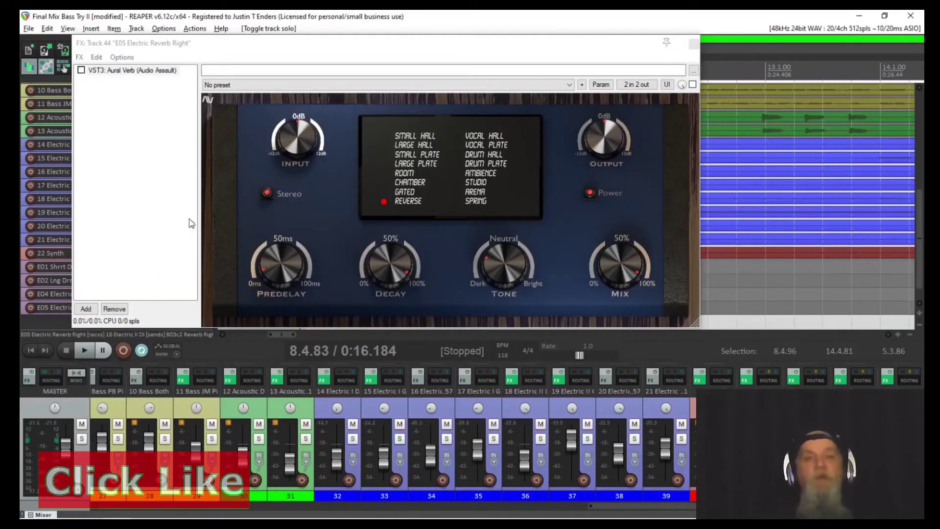
Audition 18 Electric II DI without reverb, and again with Aural Verb enabled on E05 Electric Reverb Right.
{"action": "left_click", "coordinate": [85, 350]}
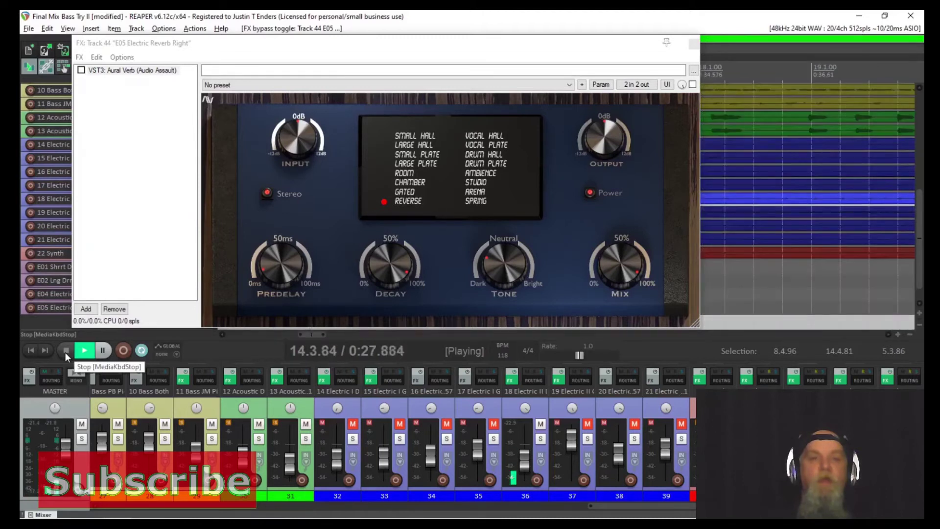
{"action": "left_click", "coordinate": [66, 351]}
{"action": "left_click", "coordinate": [84, 351]}
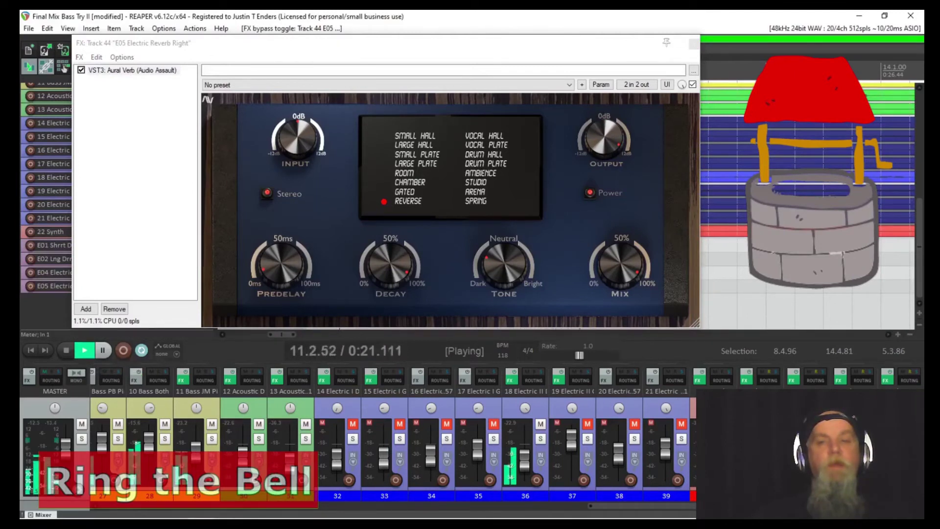
{"action": "key", "text": "space"}
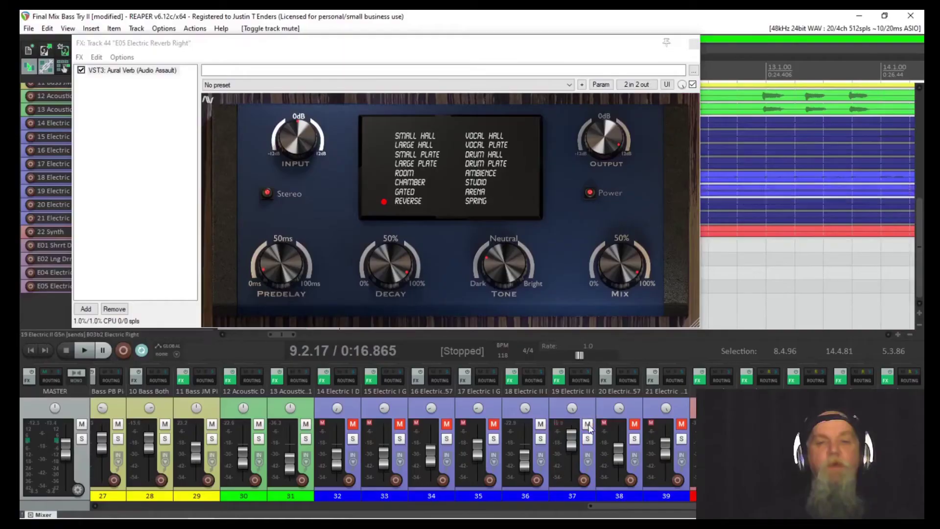
Unmute the remaining Electric II tracks, audition them in the verse with the right reverb, and close the reverb's effects window.
{"action": "left_click", "coordinate": [635, 425]}
{"action": "left_click", "coordinate": [682, 426]}
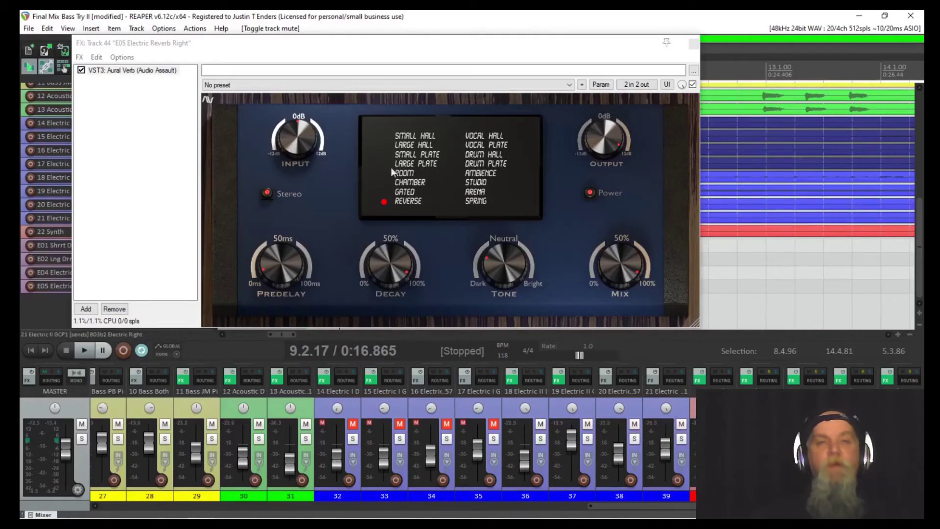
{"action": "left_click", "coordinate": [87, 351]}
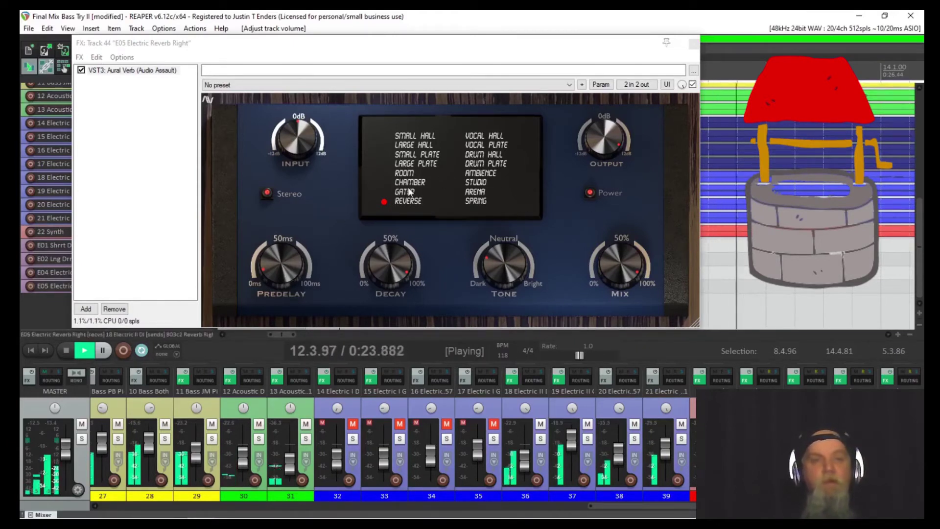
{"action": "left_click", "coordinate": [64, 351]}
{"action": "key", "text": "Escape"}
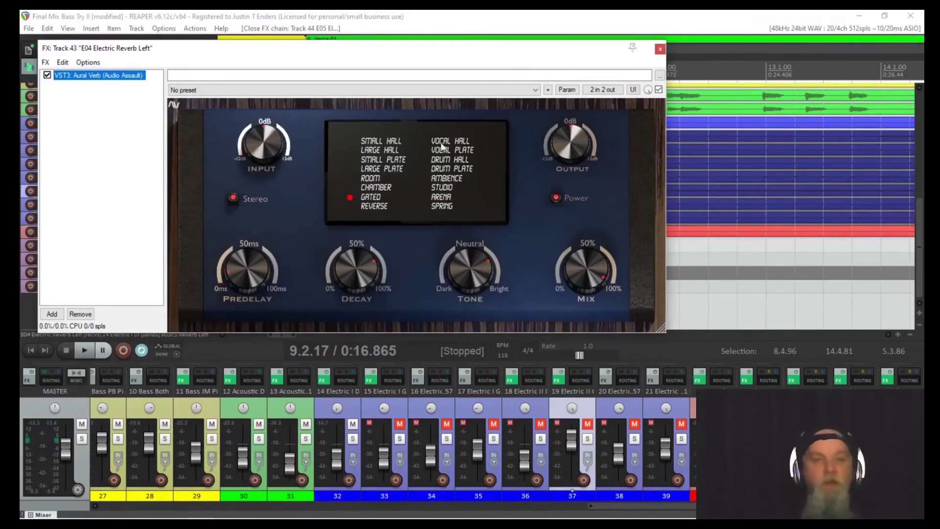
Audition 14 Electric I DI in the Guitar Intro without reverb, and again with E04 Electric Reverb Left unmuted.
{"action": "left_click", "coordinate": [82, 351]}
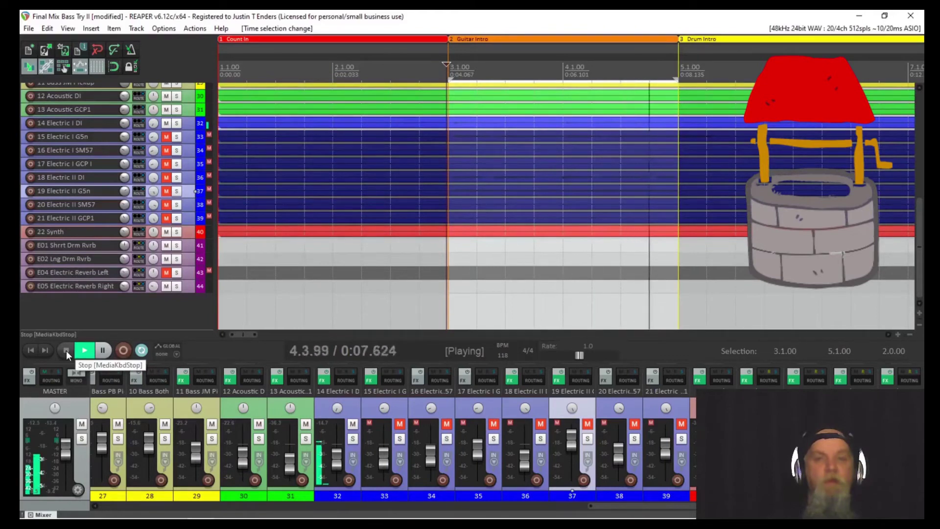
{"action": "left_click", "coordinate": [67, 351]}
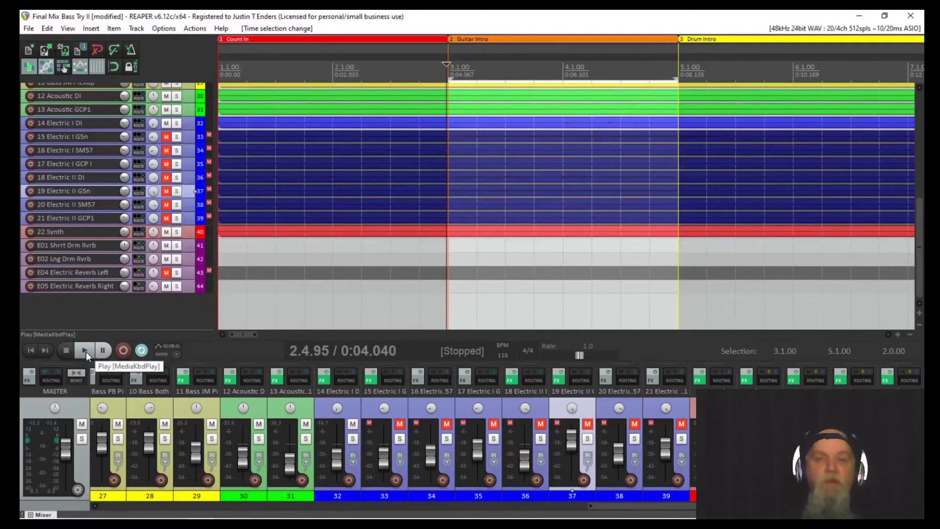
{"action": "left_click", "coordinate": [85, 351]}
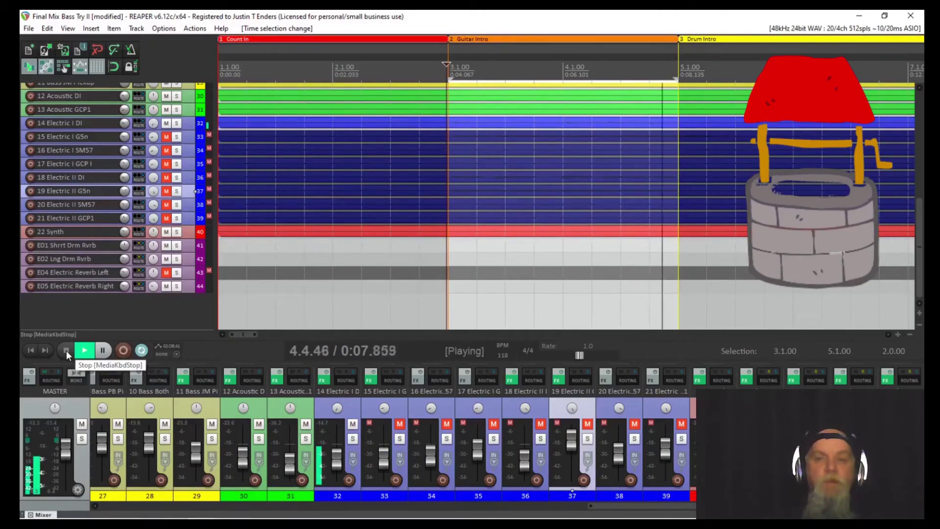
{"action": "left_click", "coordinate": [66, 351]}
{"action": "left_click", "coordinate": [85, 350]}
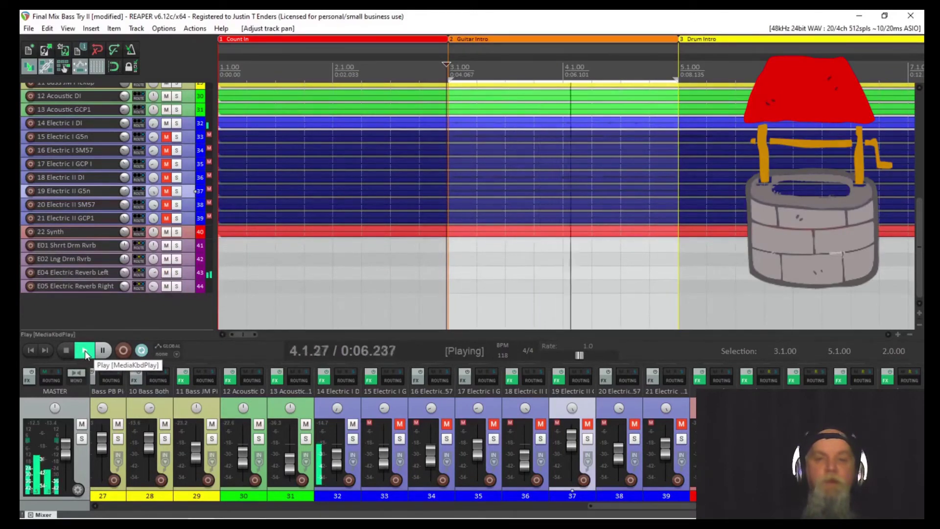
{"action": "key", "text": "space"}
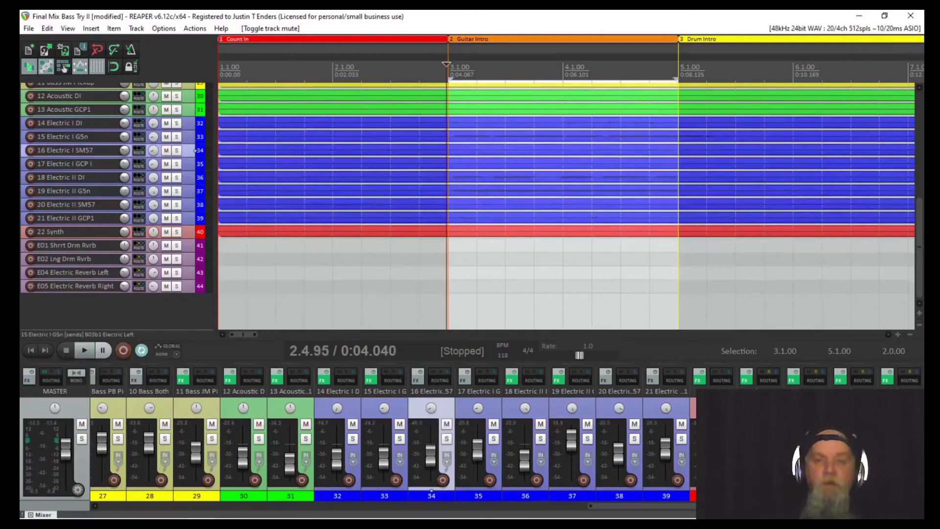
Listen to all the electric guitars with both reverbs in the Guitar Intro, and to the mix in Verse 01.
{"action": "left_click", "coordinate": [85, 351]}
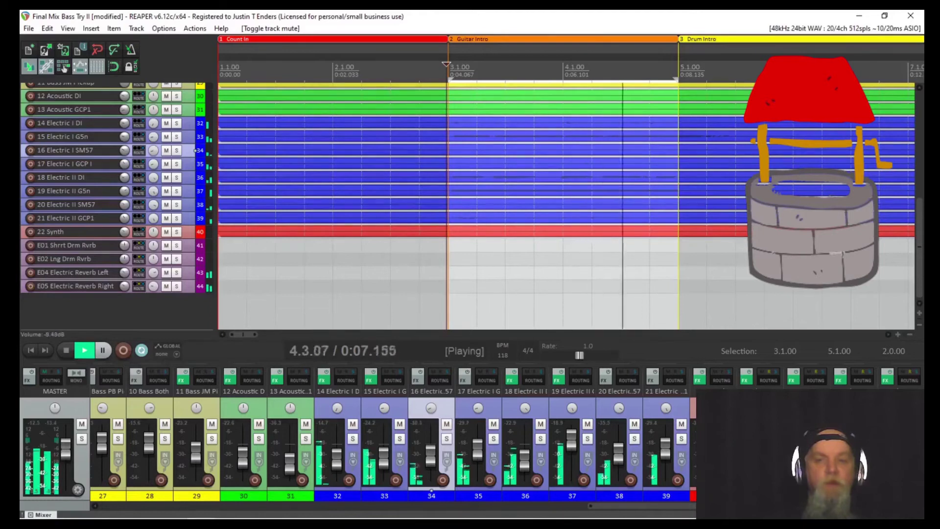
{"action": "key", "text": "space"}
{"action": "left_click_drag", "start_coordinate": [243, 334], "coordinate": [301, 337]}
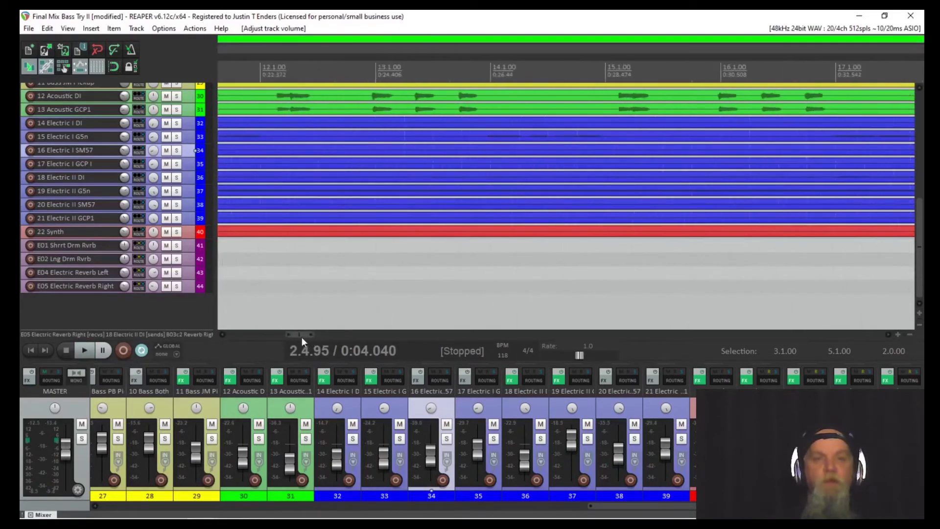
{"action": "left_click", "coordinate": [82, 350]}
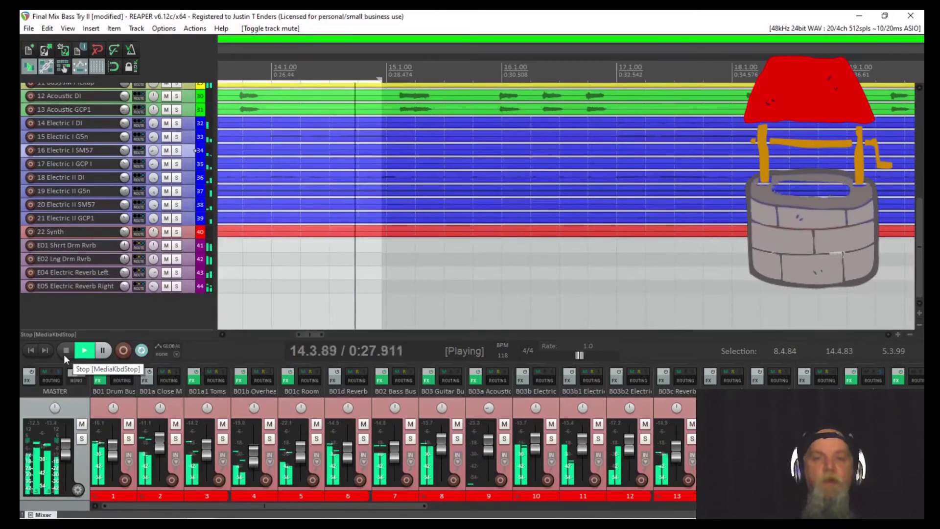
{"action": "left_click", "coordinate": [65, 352]}
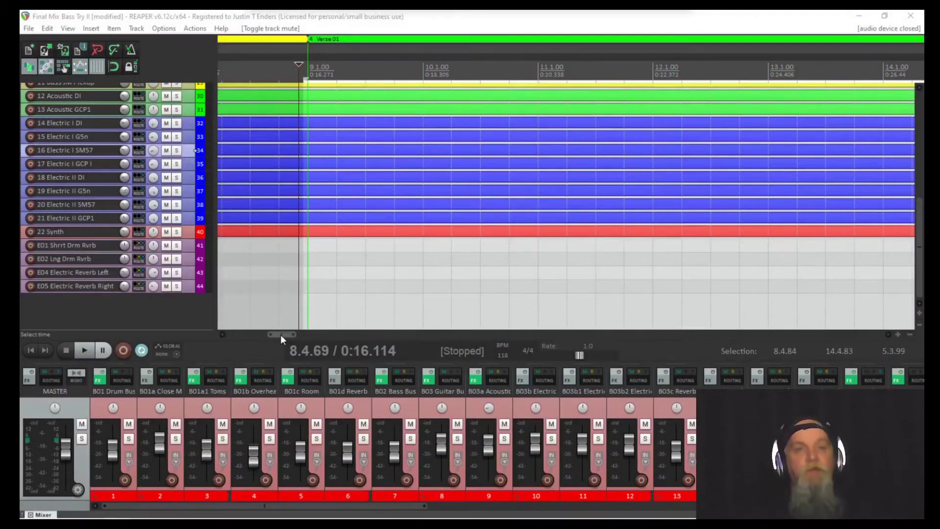
Select about bar 33 to bar 37 of PreChorus 01 and listen to the full mix there, stopping playback at the end.
{"action": "left_click_drag", "start_coordinate": [281, 334], "coordinate": [408, 345]}
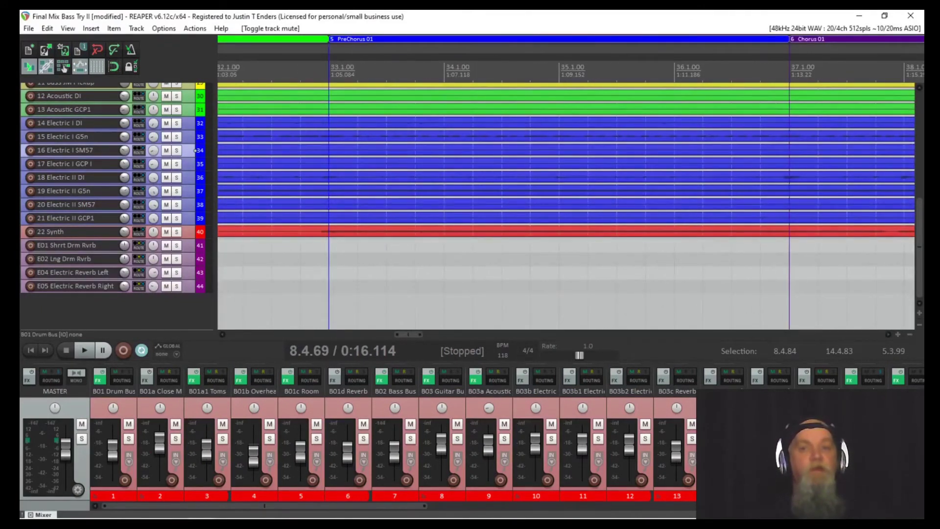
{"action": "left_click", "coordinate": [81, 351]}
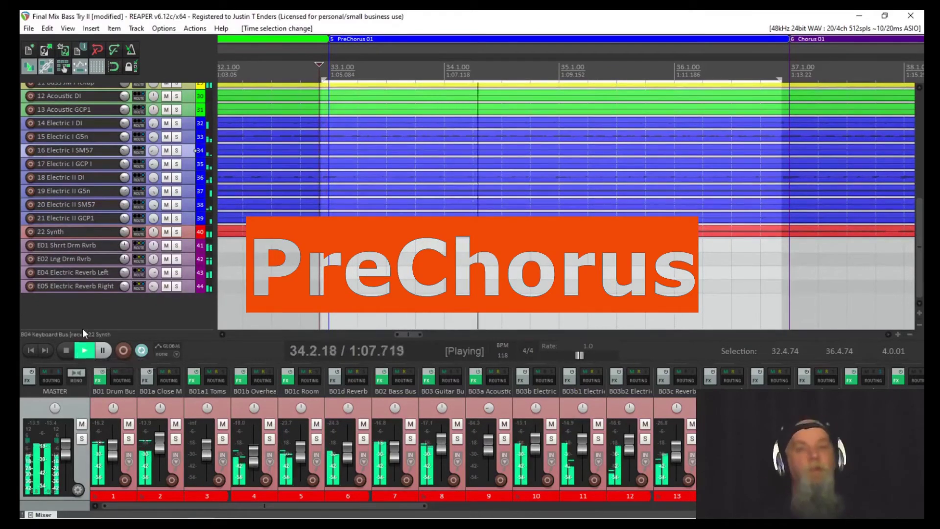
{"action": "left_click", "coordinate": [66, 349]}
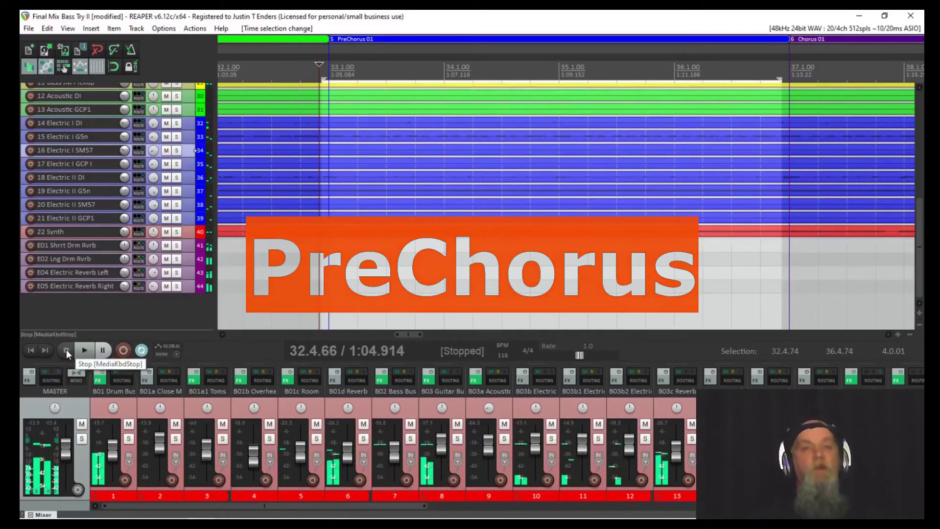
Select about bar 37 to bar 41 of Chorus 01 and listen to the full mix in that range.
{"action": "scroll", "coordinate": [345, 147], "scroll_direction": "right", "scroll_amount": 4}
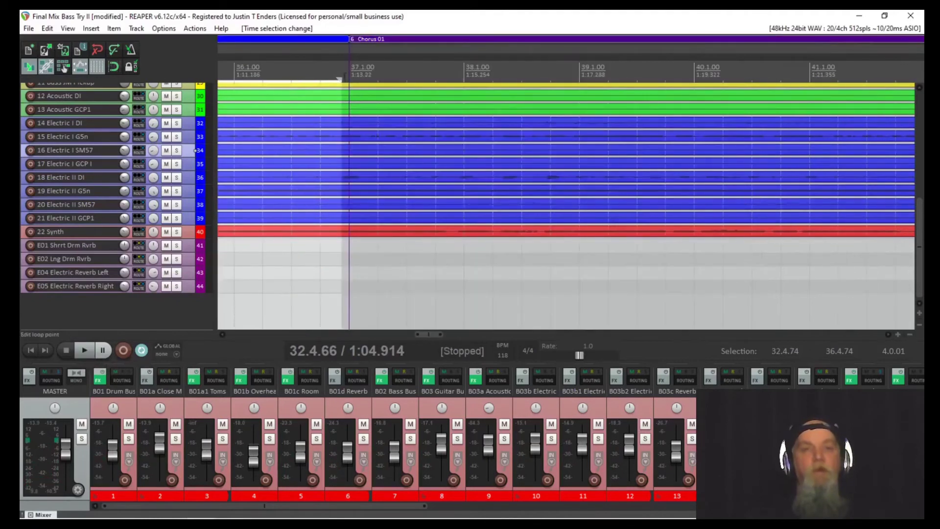
{"action": "left_click_drag", "start_coordinate": [338, 78], "coordinate": [811, 78]}
{"action": "key", "text": "space"}
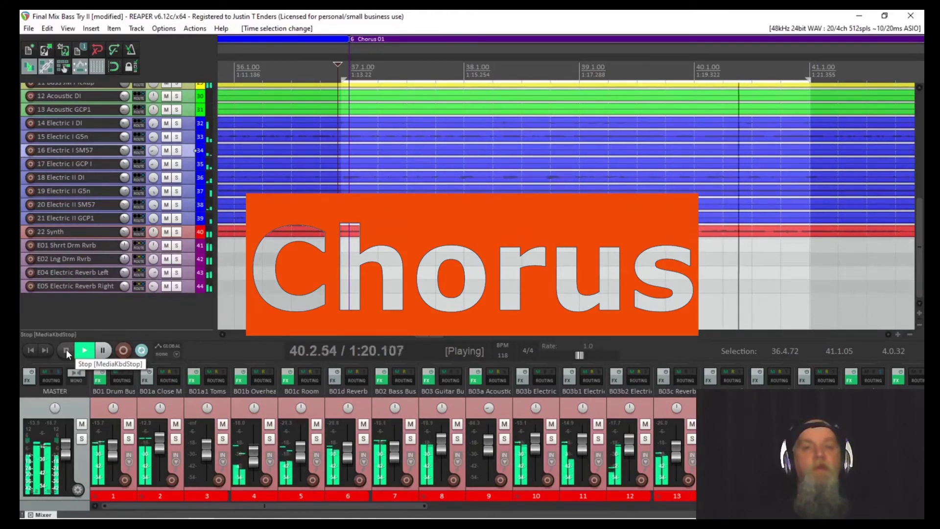
{"action": "left_click", "coordinate": [66, 349]}
Select about bar 53 to bar 61 of the Bridge and listen to the full mix in that range.
{"action": "left_click_drag", "start_coordinate": [435, 333], "coordinate": [468, 333]}
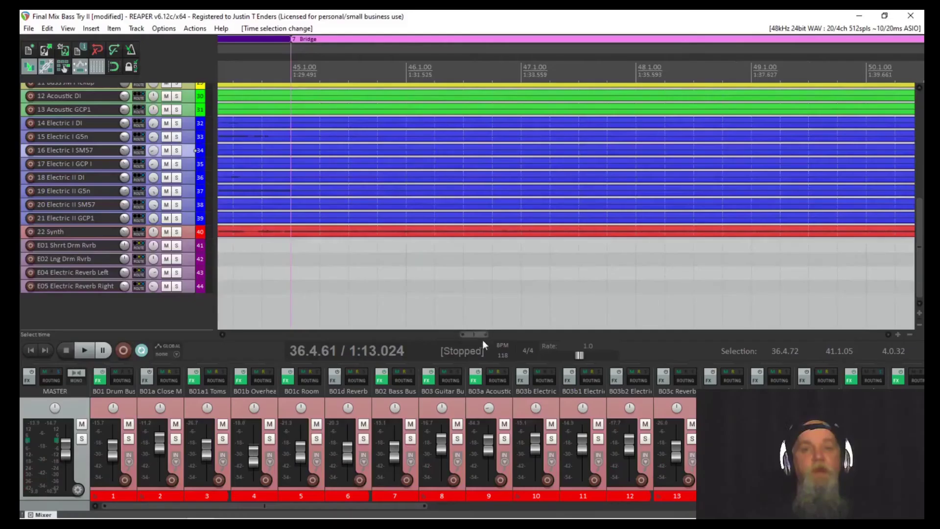
{"action": "left_click", "coordinate": [79, 352]}
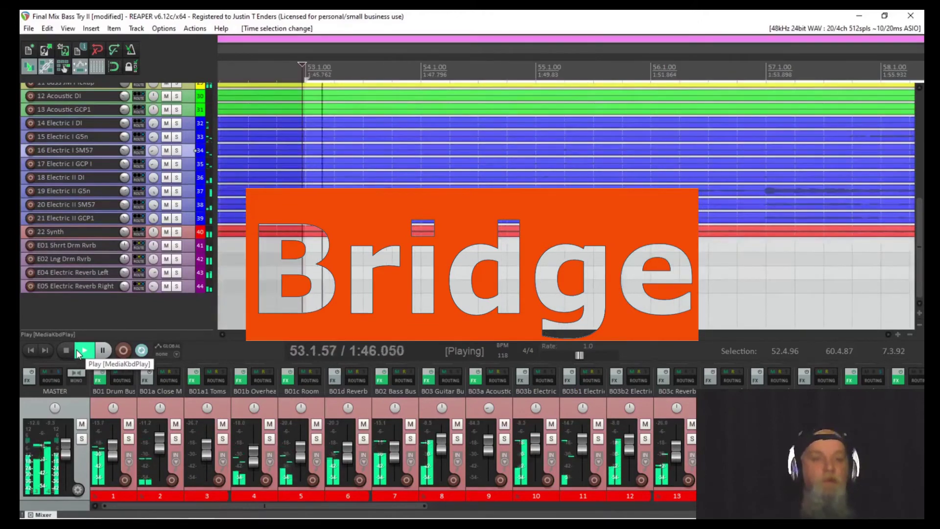
{"action": "left_click", "coordinate": [66, 351]}
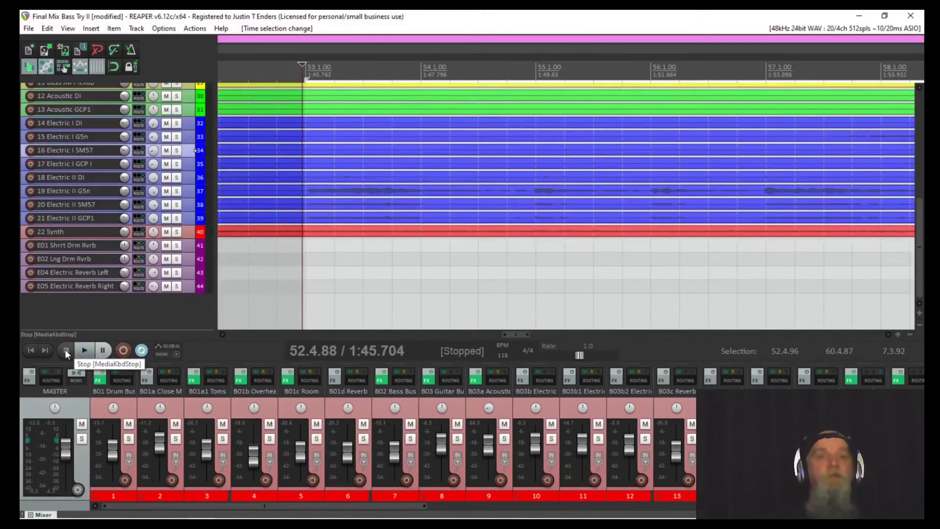
Remove the time selection, play the full mix from the intro into Verse 01, and save the project.
{"action": "left_click", "coordinate": [65, 348]}
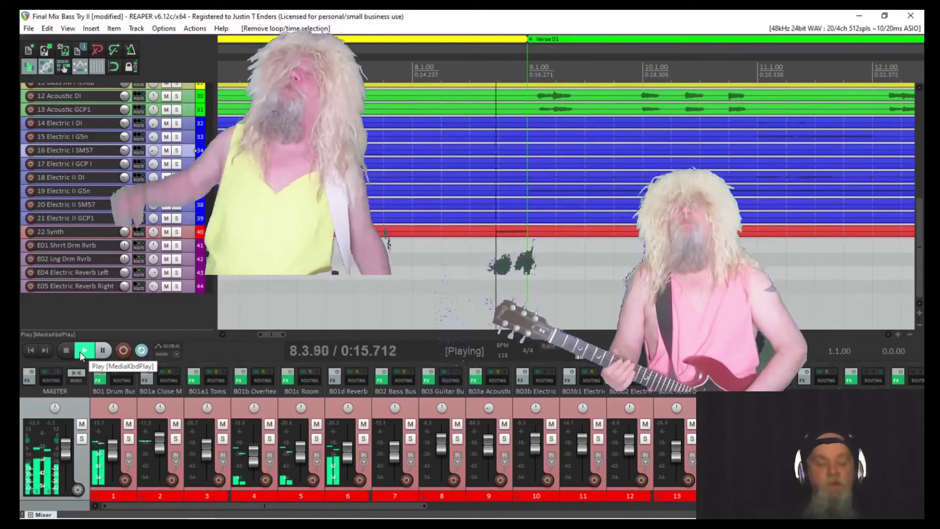
{"action": "key", "text": "ctrl+s"}
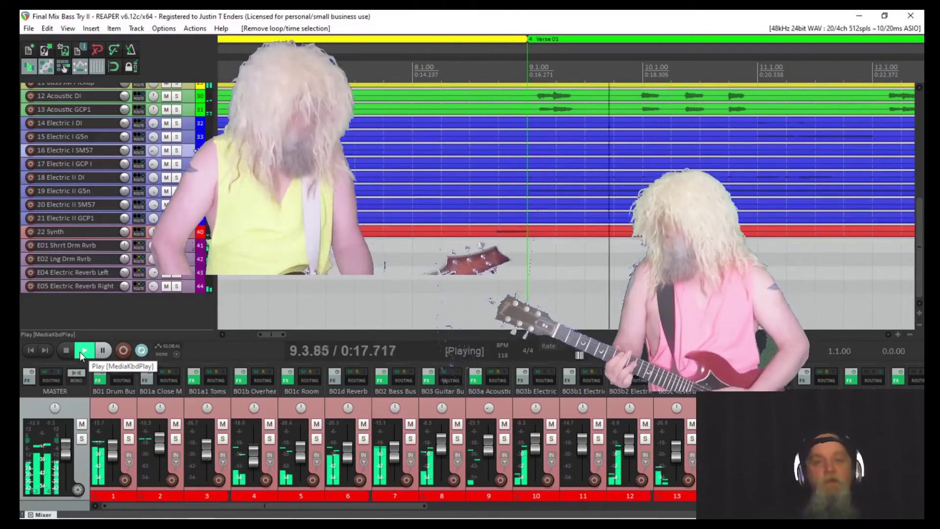